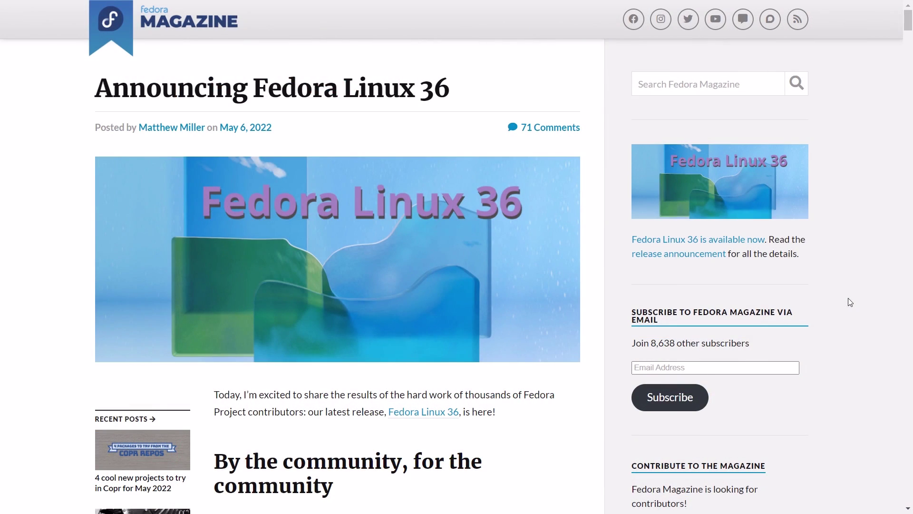
- Scroll the Fedora Linux 36 announcement down through Sysadmin improvements to Other updates
{"action": "scroll", "coordinate": [851, 303], "scroll_direction": "down", "scroll_amount": 6}
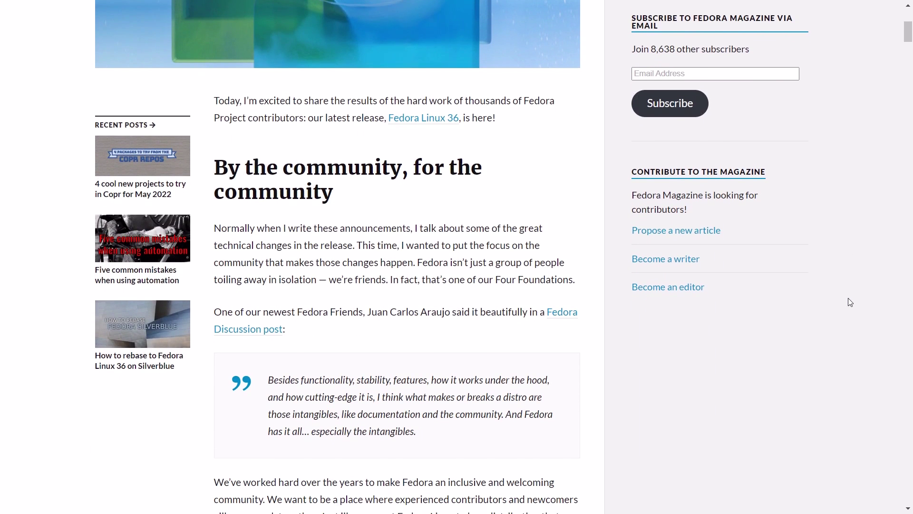
{"action": "scroll", "coordinate": [850, 303], "scroll_direction": "down", "scroll_amount": 9}
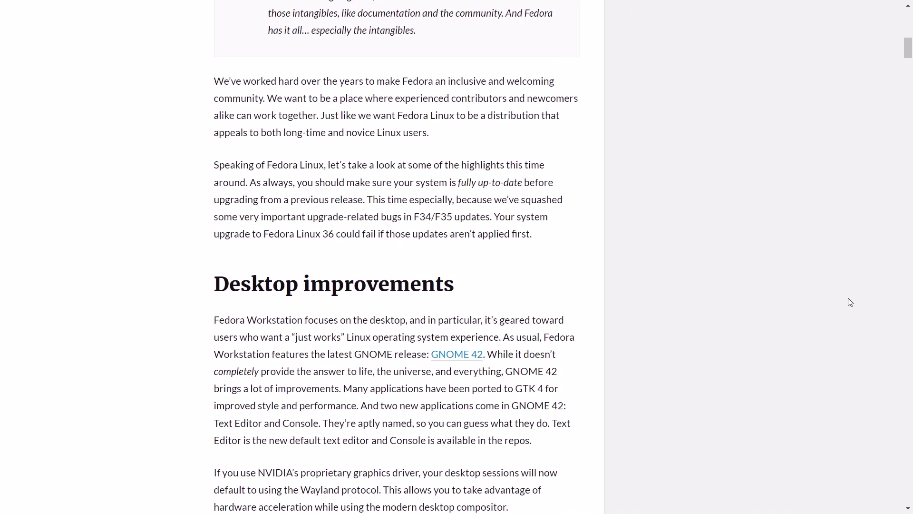
{"action": "scroll", "coordinate": [851, 302], "scroll_direction": "down", "scroll_amount": 3}
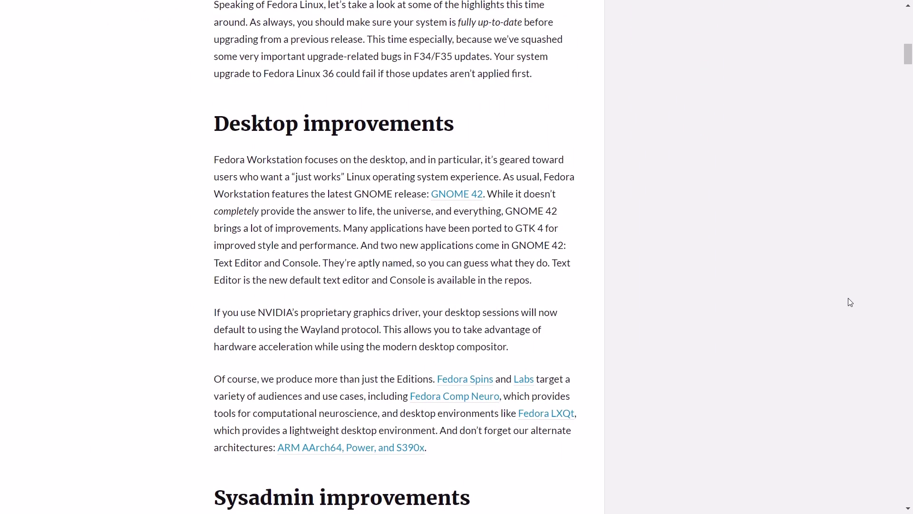
{"action": "scroll", "coordinate": [851, 302], "scroll_direction": "down", "scroll_amount": 9}
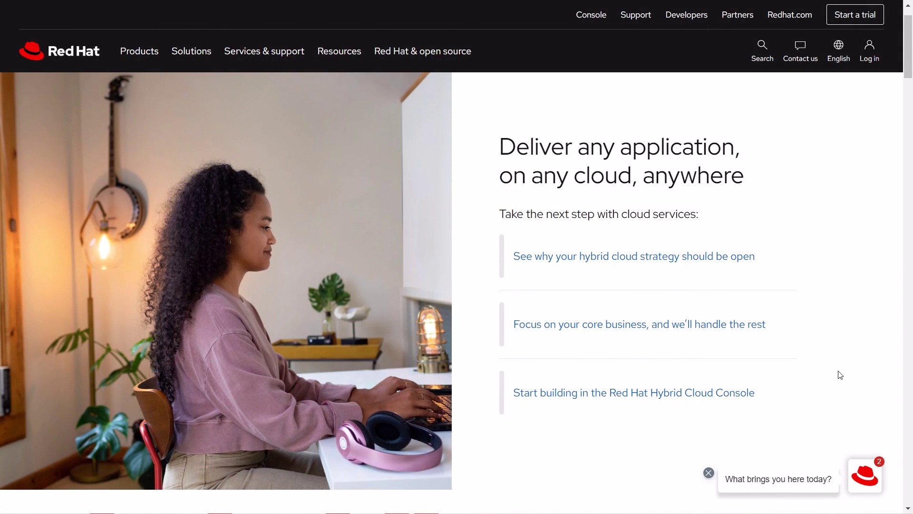
- Scroll the redhat.com homepage from the hero banner down to Highlights from Red Hat Summit
{"action": "scroll", "coordinate": [840, 375], "scroll_direction": "down", "scroll_amount": 10}
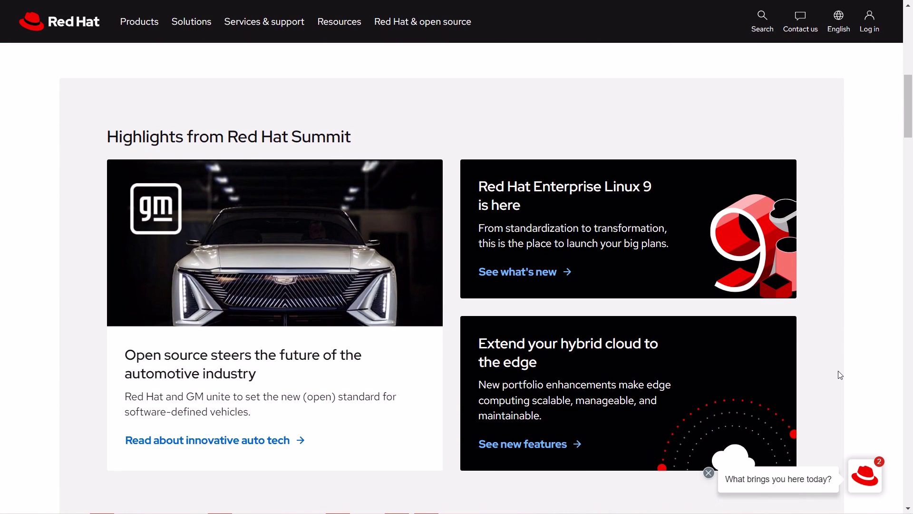
{"action": "scroll", "coordinate": [839, 375], "scroll_direction": "down", "scroll_amount": 2}
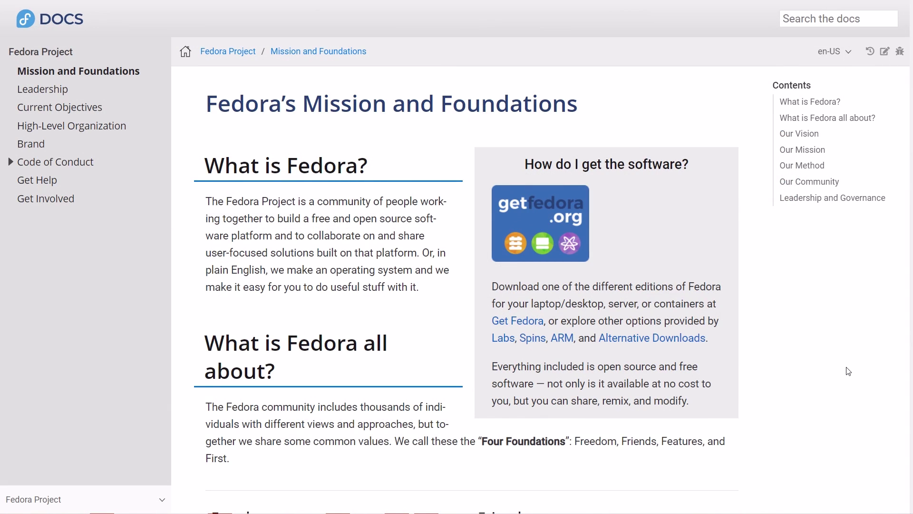
- Scroll the Mission and Foundations page to Features and First, briefly highlighting the First heading
{"action": "scroll", "coordinate": [848, 371], "scroll_direction": "down", "scroll_amount": 6}
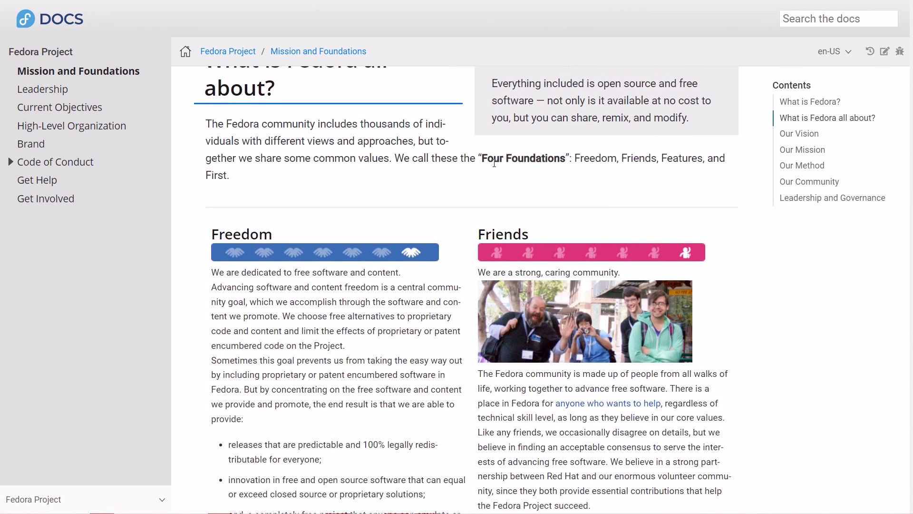
{"action": "scroll", "coordinate": [594, 166], "scroll_direction": "down", "scroll_amount": 3}
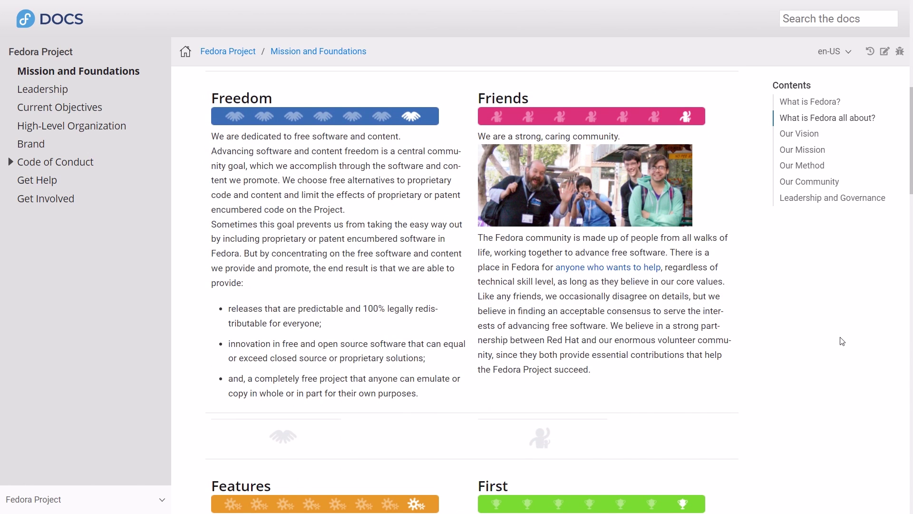
{"action": "scroll", "coordinate": [843, 341], "scroll_direction": "down", "scroll_amount": 8}
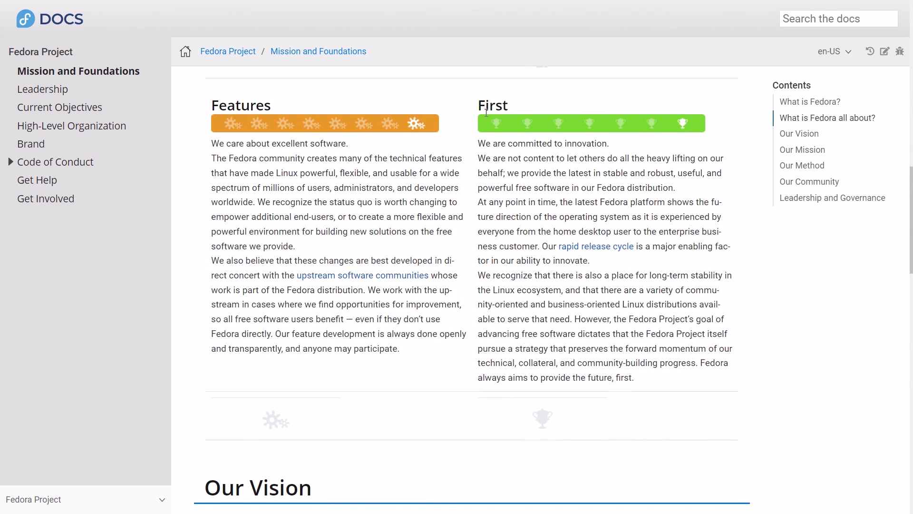
{"action": "double_click", "coordinate": [485, 109]}
{"action": "left_click", "coordinate": [576, 170]}
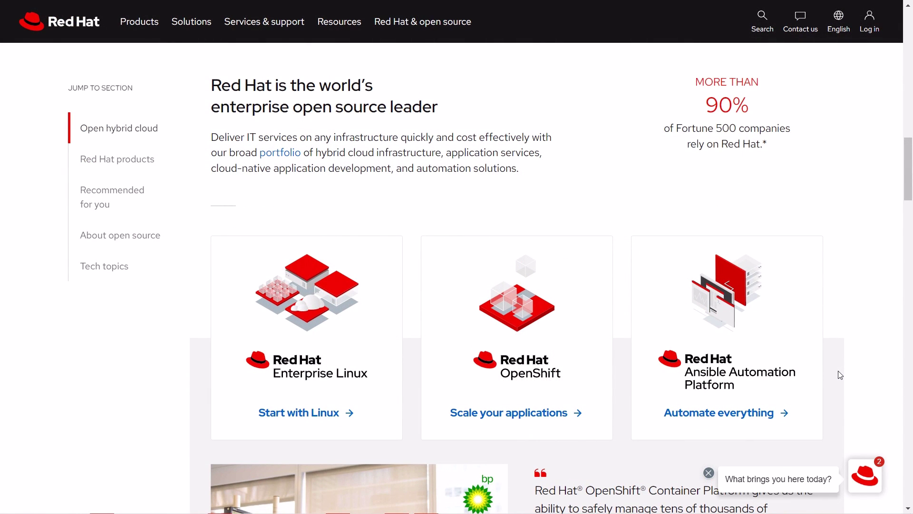
- Scroll the Red Hat homepage to the Enterprise Linux, OpenShift and Ansible product cards
{"action": "scroll", "coordinate": [840, 375], "scroll_direction": "down", "scroll_amount": 7}
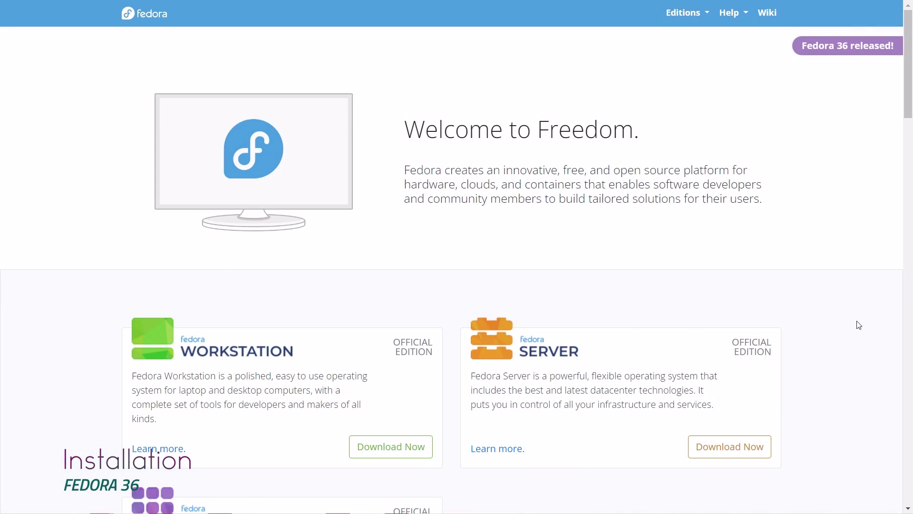
- Open the Workstation page from the getfedora.org editions list and read down to Containerize. Hack. Deploy
{"action": "scroll", "coordinate": [561, 314], "scroll_direction": "down", "scroll_amount": 5}
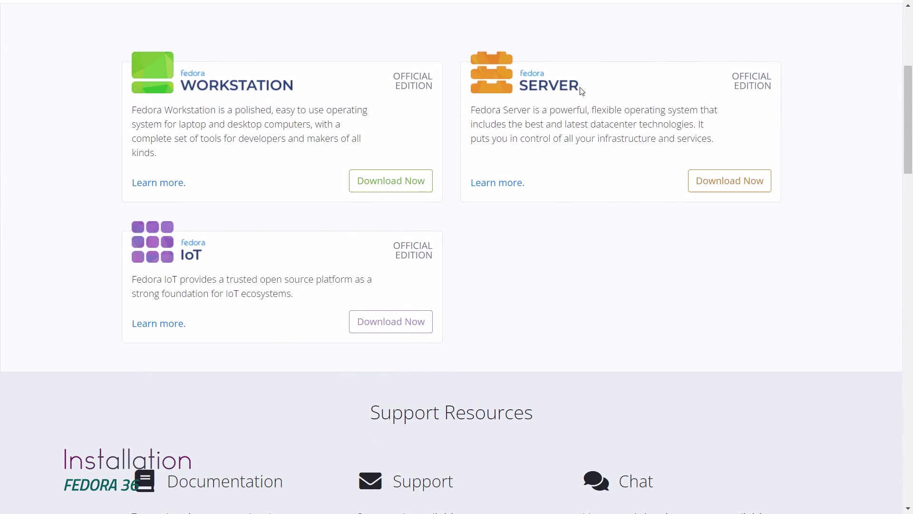
{"action": "left_click", "coordinate": [518, 95]}
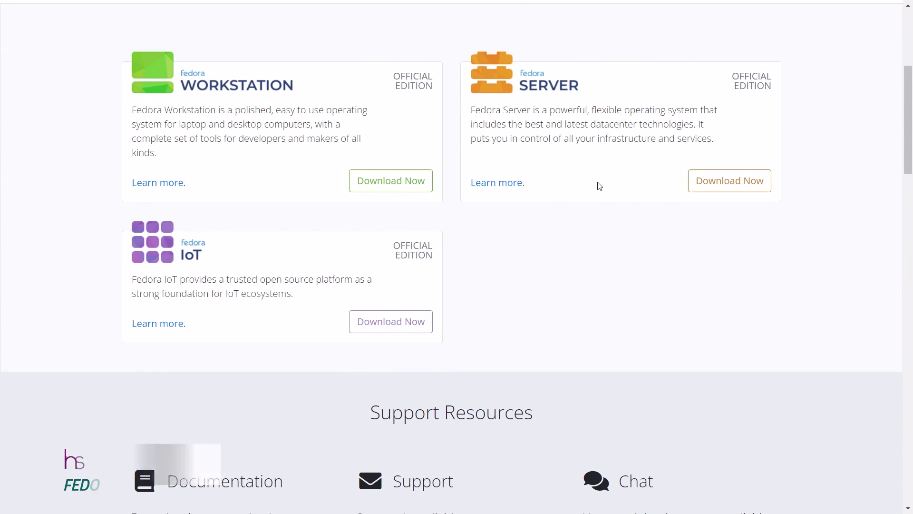
{"action": "left_click_drag", "start_coordinate": [223, 285], "coordinate": [288, 301]}
{"action": "left_click", "coordinate": [291, 303]}
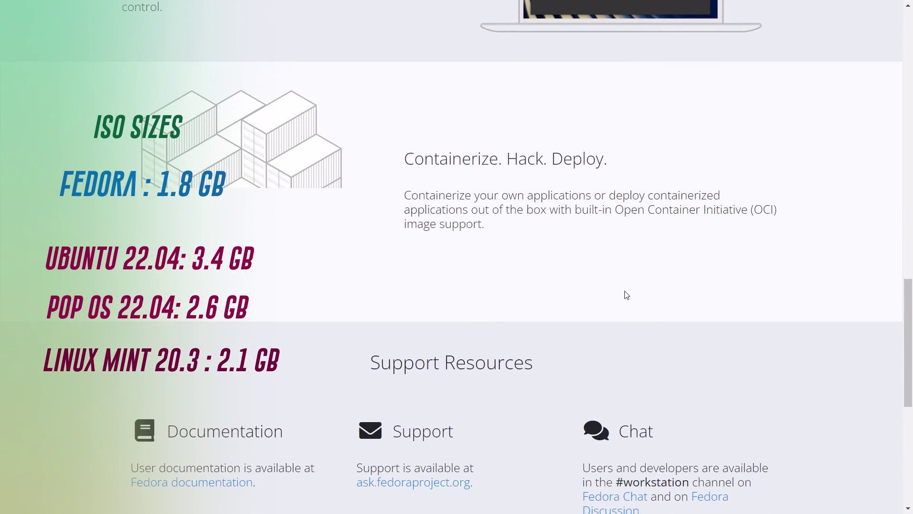
{"action": "scroll", "coordinate": [627, 295], "scroll_direction": "down", "scroll_amount": 4}
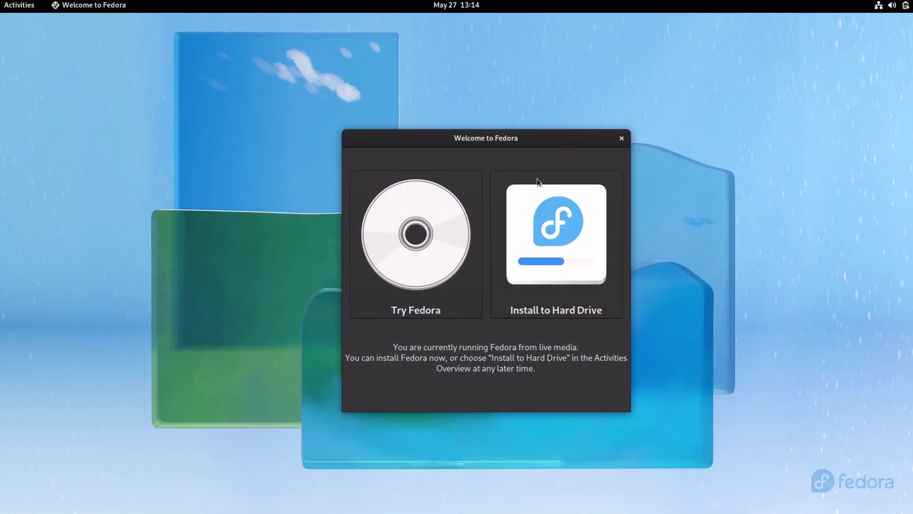
- Start Install to Hard Drive, choose English as the language, and open Installation Destination
{"action": "left_click", "coordinate": [559, 252]}
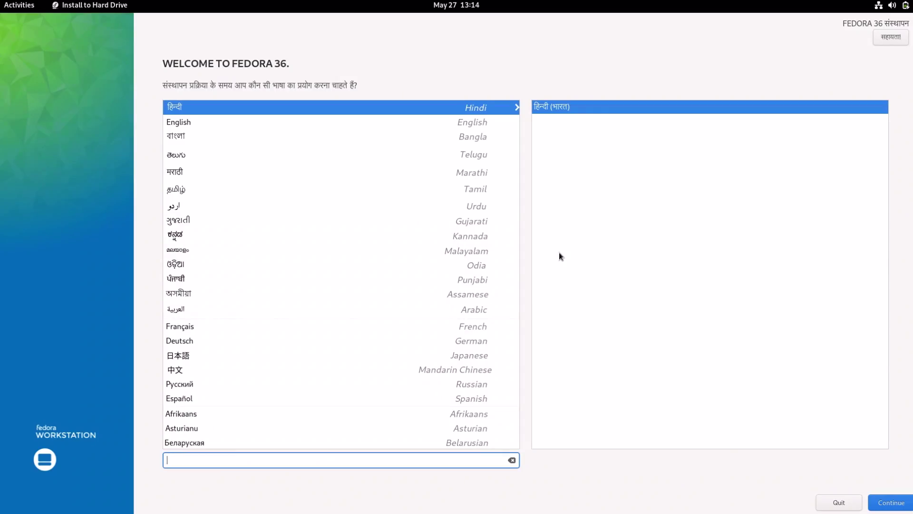
{"action": "left_click", "coordinate": [184, 123]}
{"action": "key", "text": "Return"}
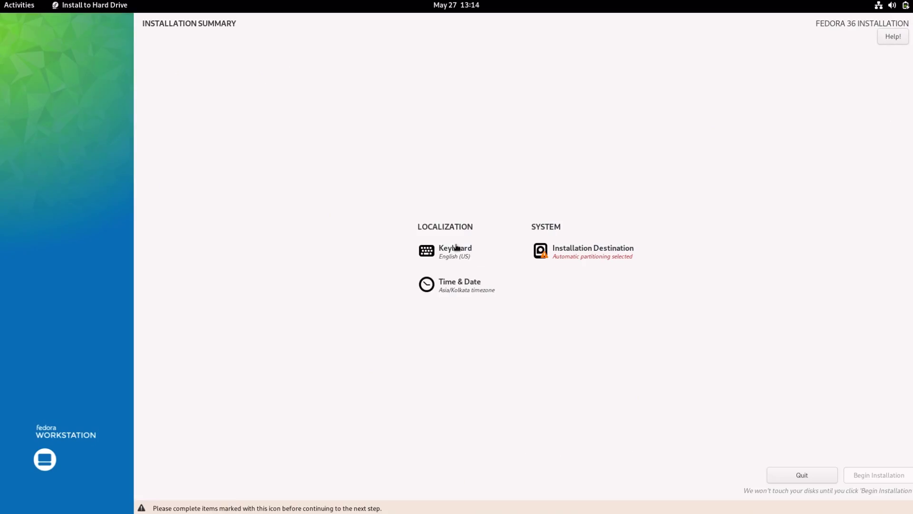
{"action": "left_click", "coordinate": [587, 252]}
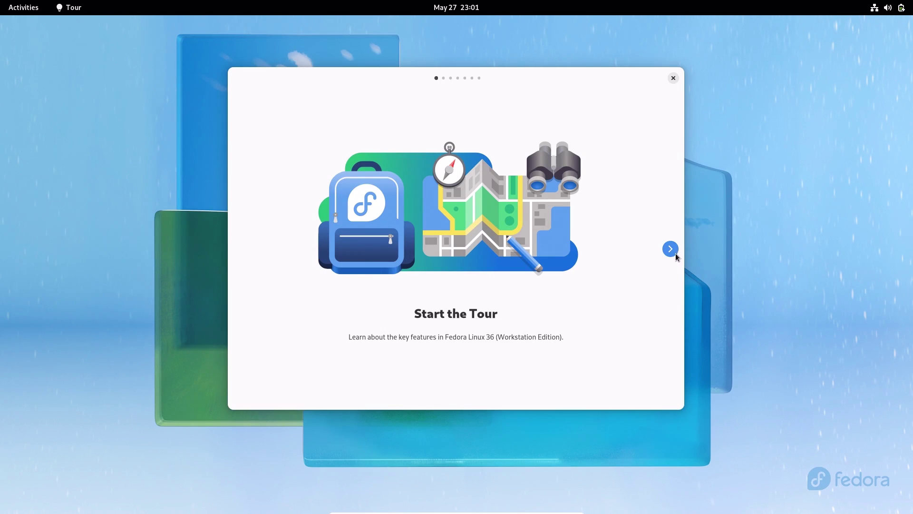
- Page the GNOME Tour through Overview, Search, Workspaces and navigation pages to 'That's it. Have a nice day!'
{"action": "left_click", "coordinate": [671, 251]}
{"action": "left_click", "coordinate": [669, 250]}
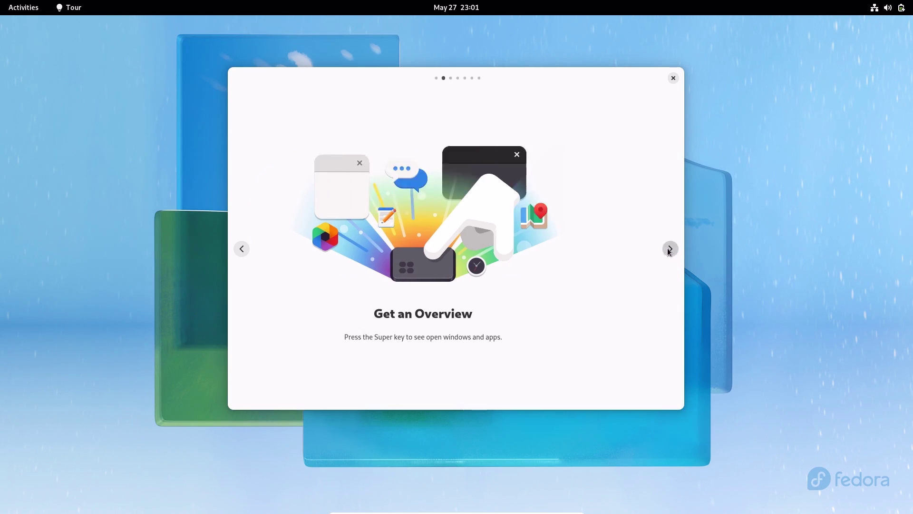
{"action": "left_click", "coordinate": [669, 250]}
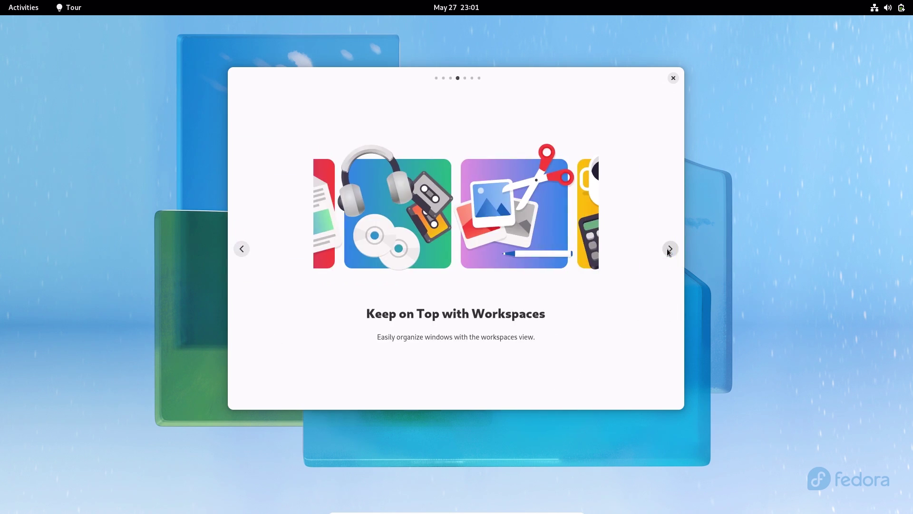
{"action": "left_click", "coordinate": [670, 249]}
{"action": "left_click", "coordinate": [669, 249]}
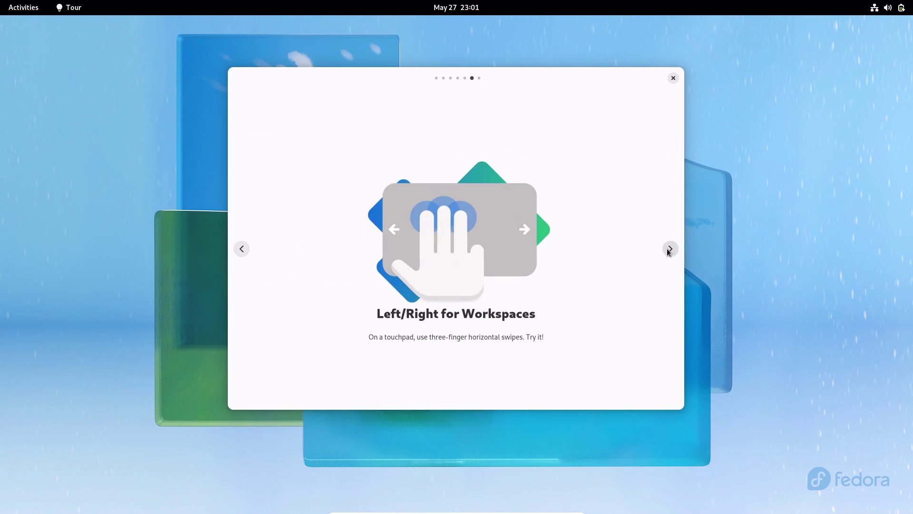
{"action": "left_click", "coordinate": [669, 251]}
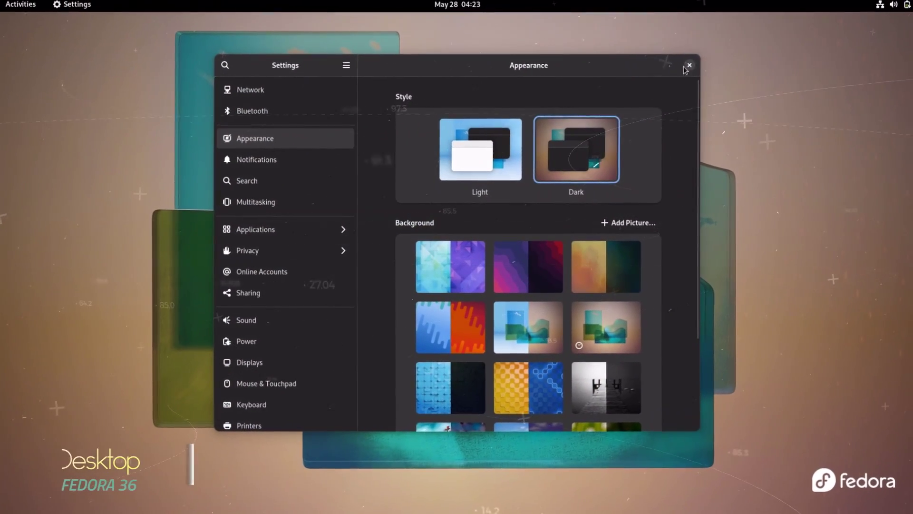
- Reopen Settings from the desktop, review the About page showing GNOME 42.1 on Wayland, then close it
{"action": "key", "text": "ctrl+q"}
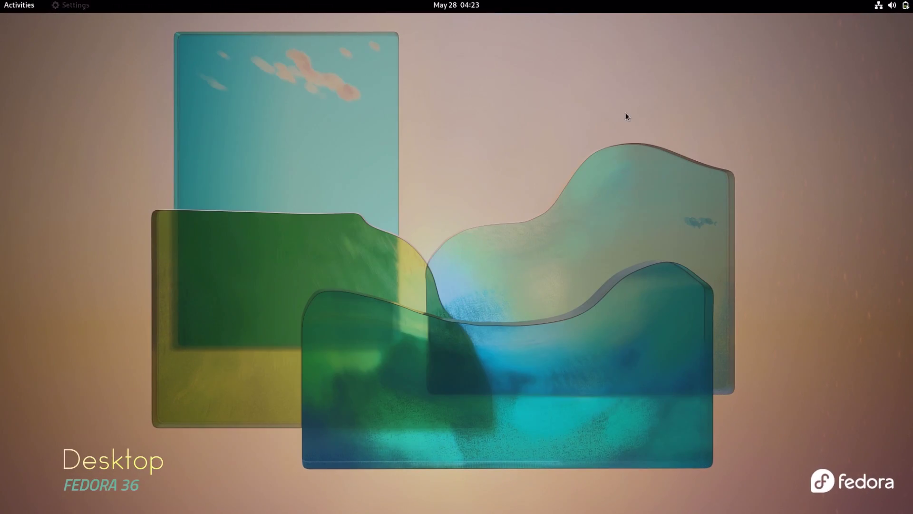
{"action": "right_click", "coordinate": [449, 224]}
{"action": "left_click", "coordinate": [502, 281]}
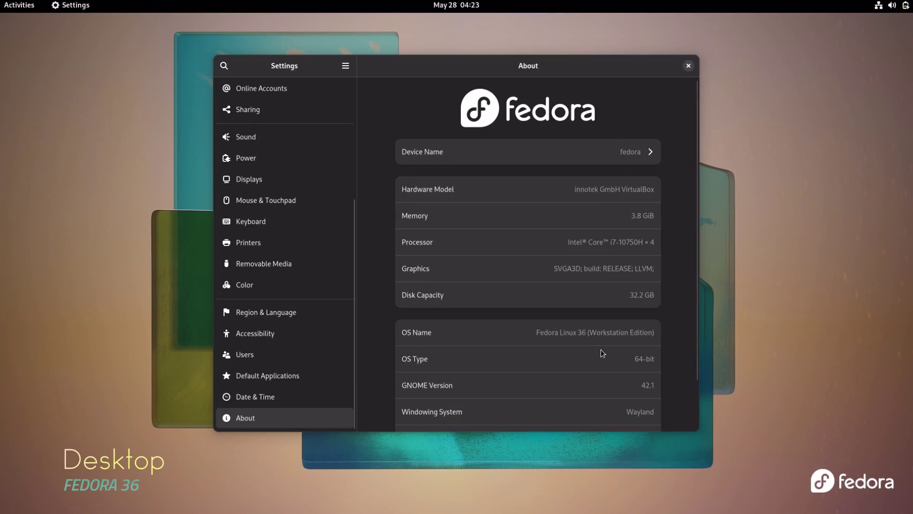
{"action": "scroll", "coordinate": [601, 349], "scroll_direction": "down", "scroll_amount": 2}
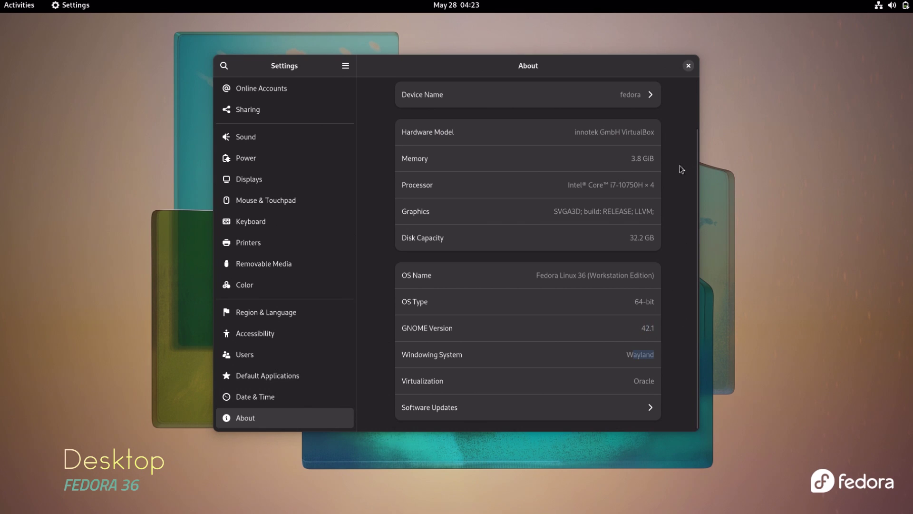
{"action": "left_click", "coordinate": [688, 67]}
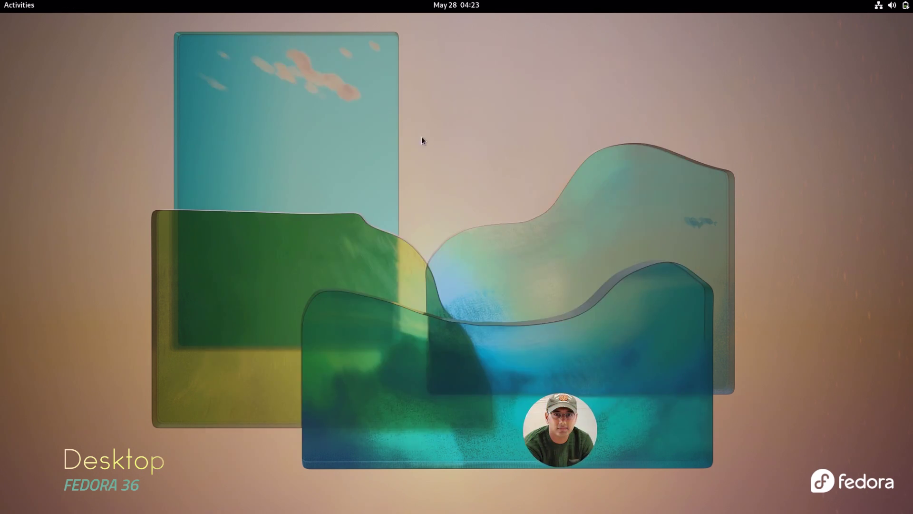
- Show the activities overview and toggle the app grid, then return to the desktop
{"action": "key", "text": "super"}
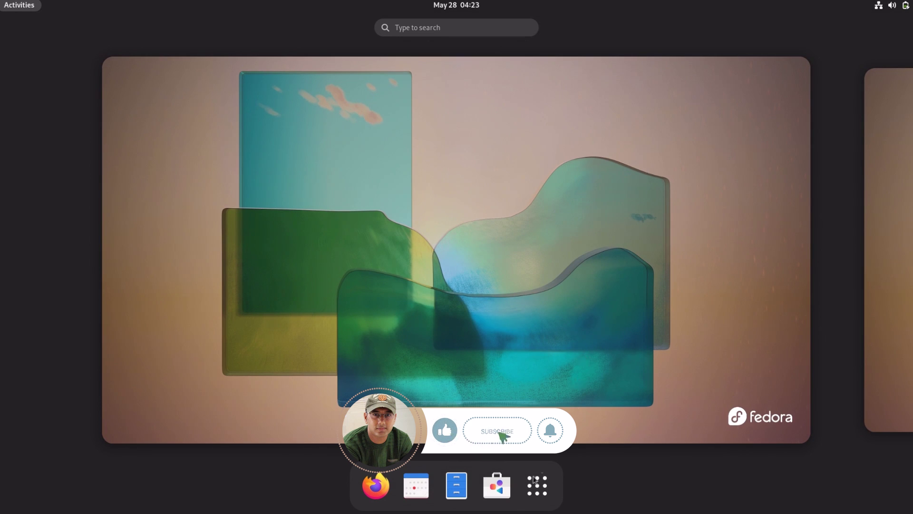
{"action": "key", "text": "super"}
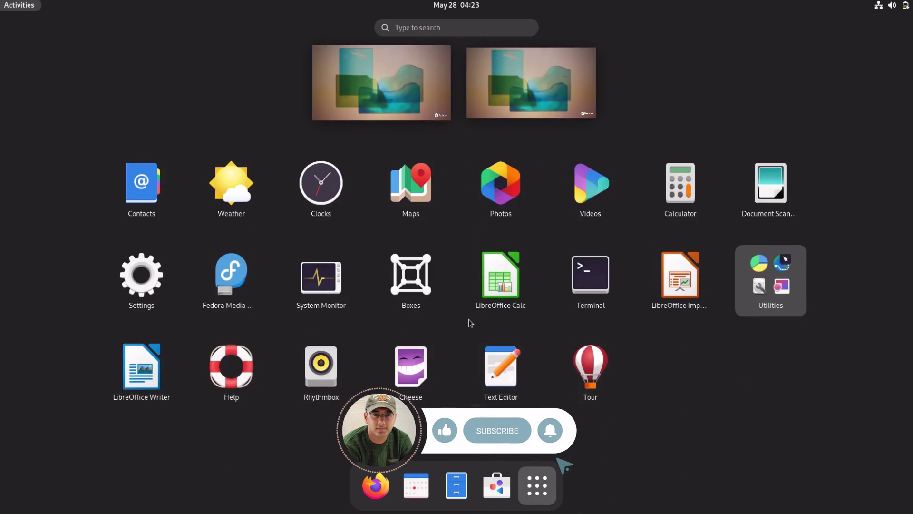
{"action": "left_click", "coordinate": [539, 486]}
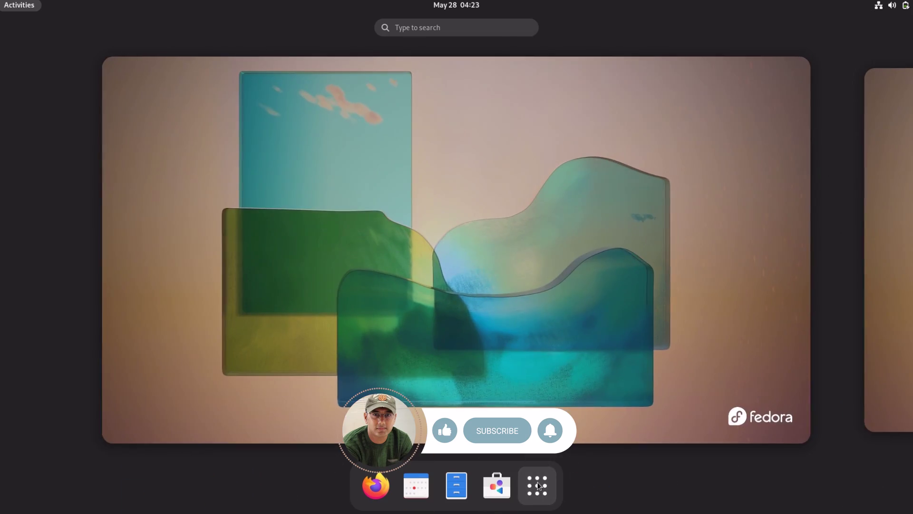
{"action": "left_click", "coordinate": [538, 485]}
{"action": "left_click", "coordinate": [539, 485]}
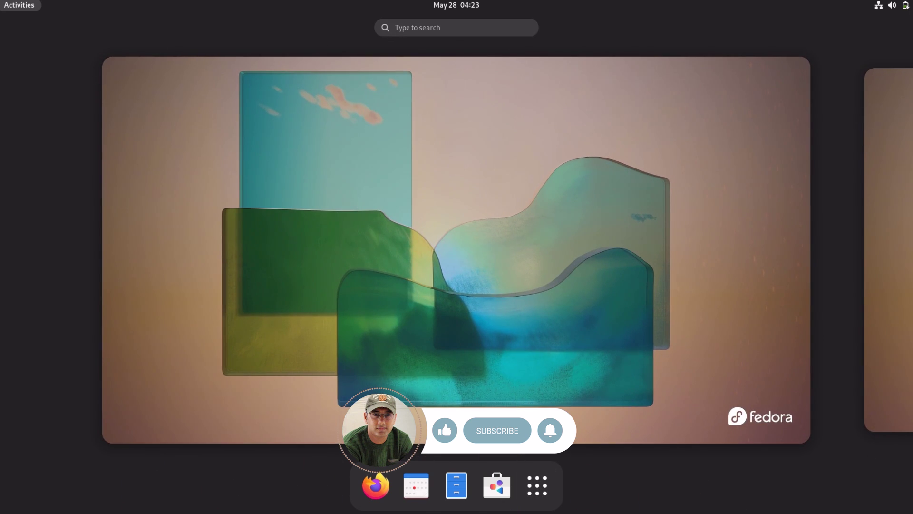
{"action": "left_click", "coordinate": [519, 327]}
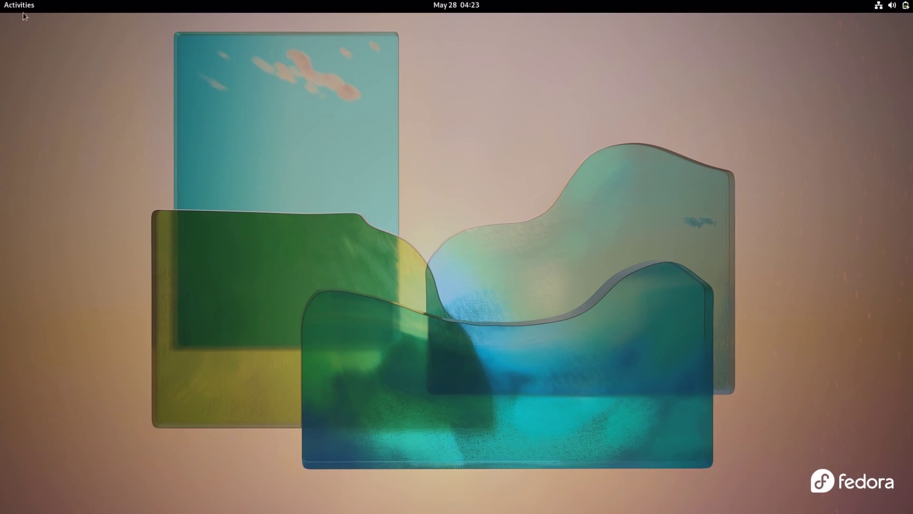
- Reopen the app grid, look inside the Utilities folder, and go back to the desktop
{"action": "left_click", "coordinate": [19, 6]}
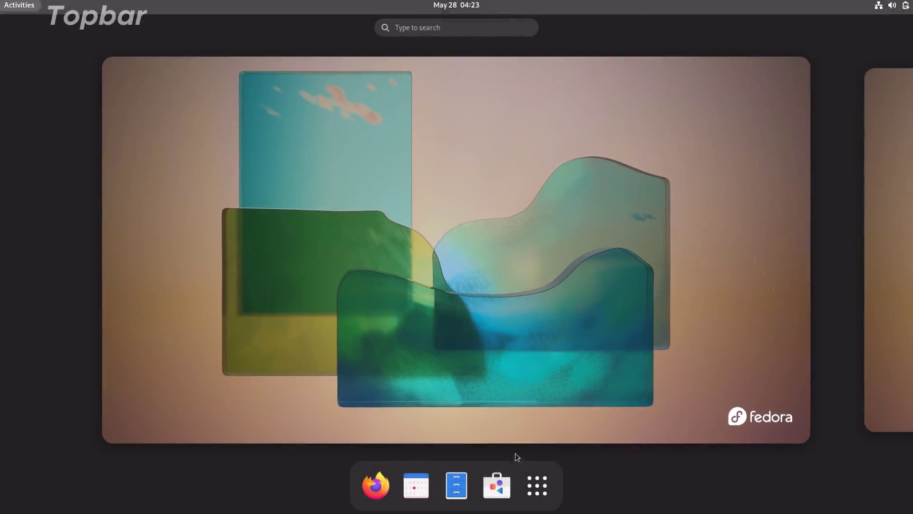
{"action": "left_click", "coordinate": [539, 475]}
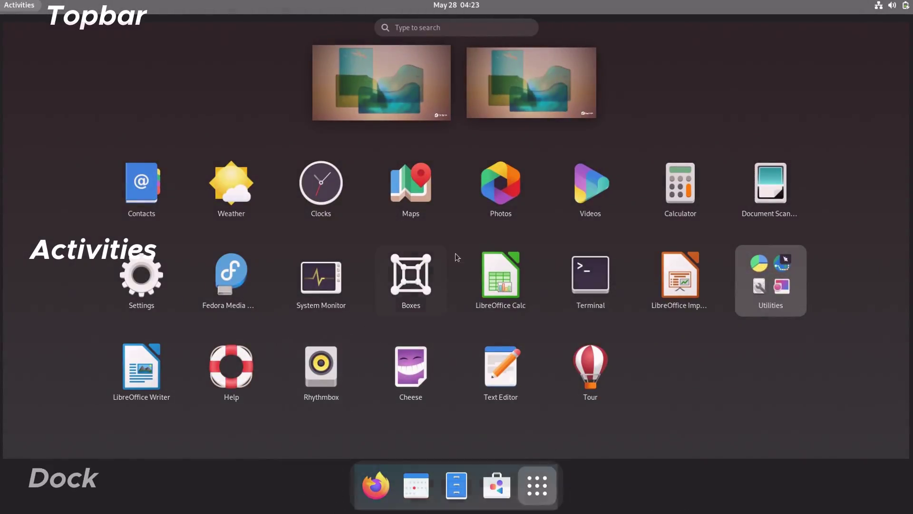
{"action": "left_click", "coordinate": [783, 288]}
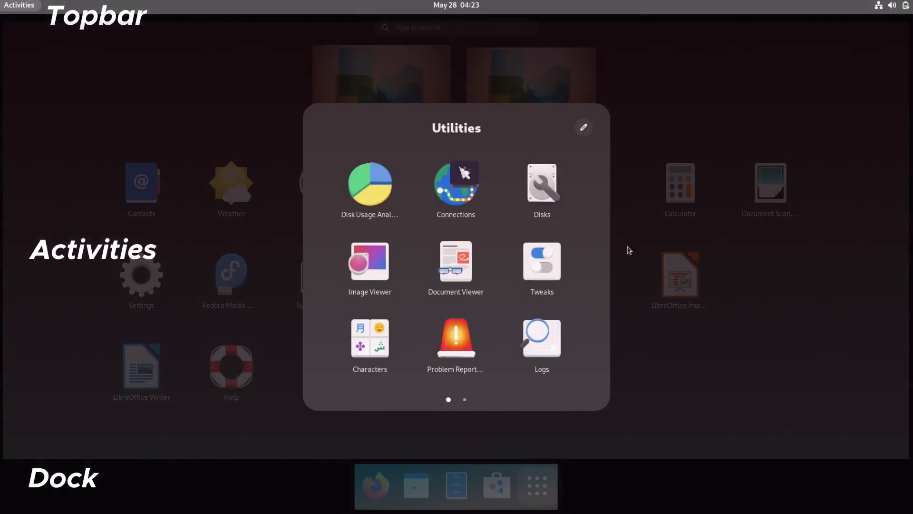
{"action": "left_click", "coordinate": [655, 98]}
{"action": "left_click", "coordinate": [392, 85]}
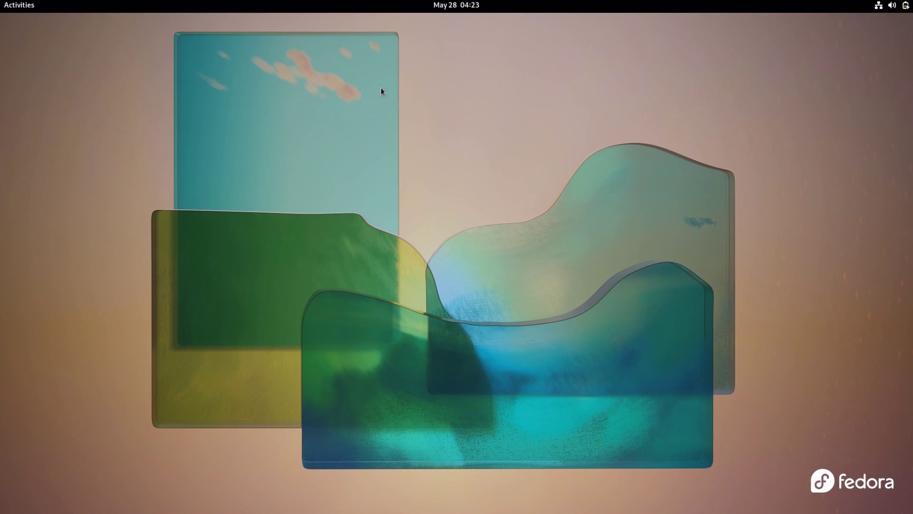
- Check the calendar panel and system status menu, then launch Files on the Home folder
{"action": "left_click", "coordinate": [463, 7]}
{"action": "left_click", "coordinate": [463, 7]}
{"action": "left_click", "coordinate": [892, 5]}
{"action": "left_click", "coordinate": [457, 4]}
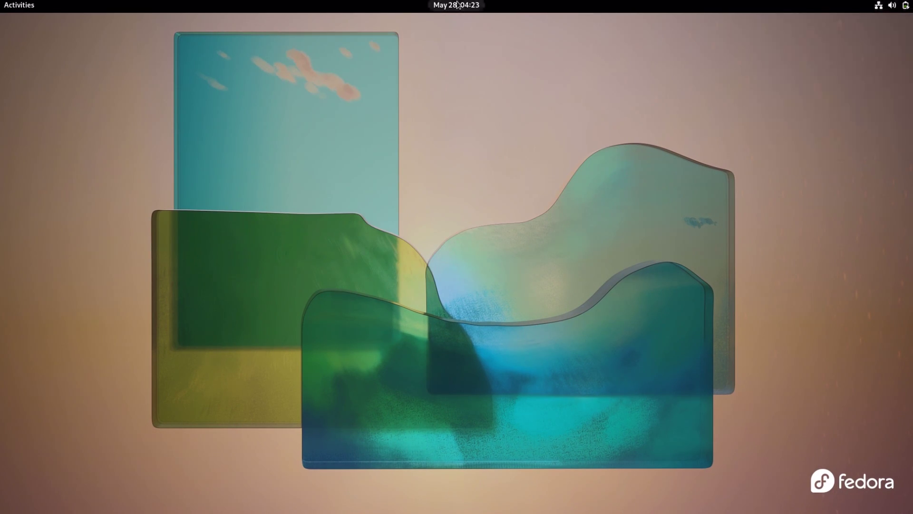
{"action": "mouse_move", "coordinate": [1, 1]}
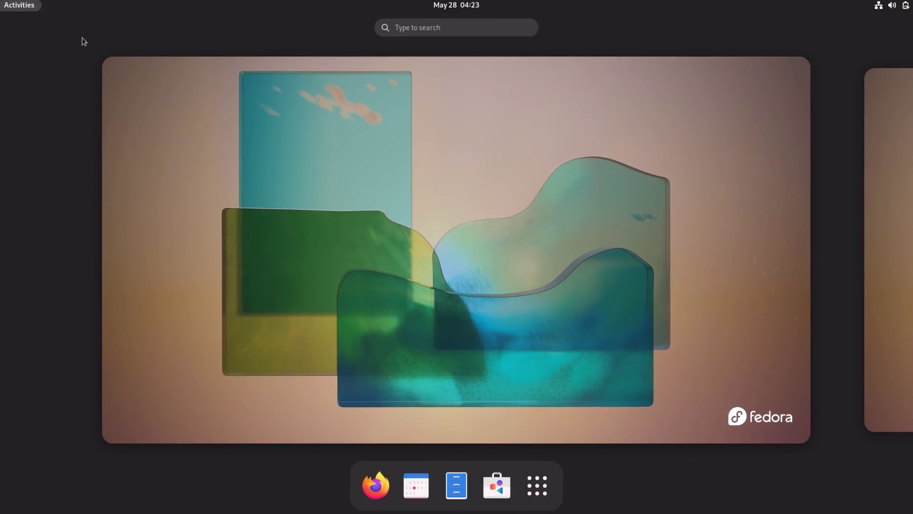
{"action": "left_click", "coordinate": [457, 485]}
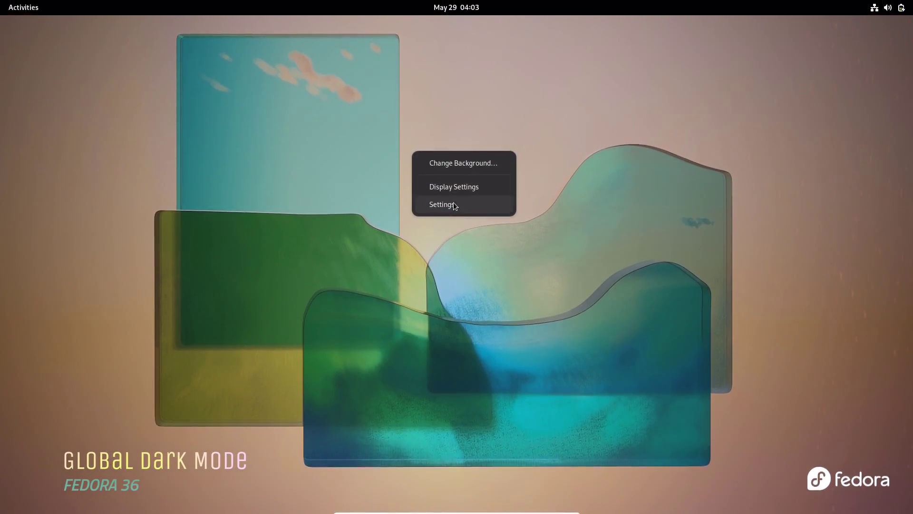
- Open Settings from the desktop and switch the Appearance style between Dark and Light, ending on Light
{"action": "left_click", "coordinate": [456, 199]}
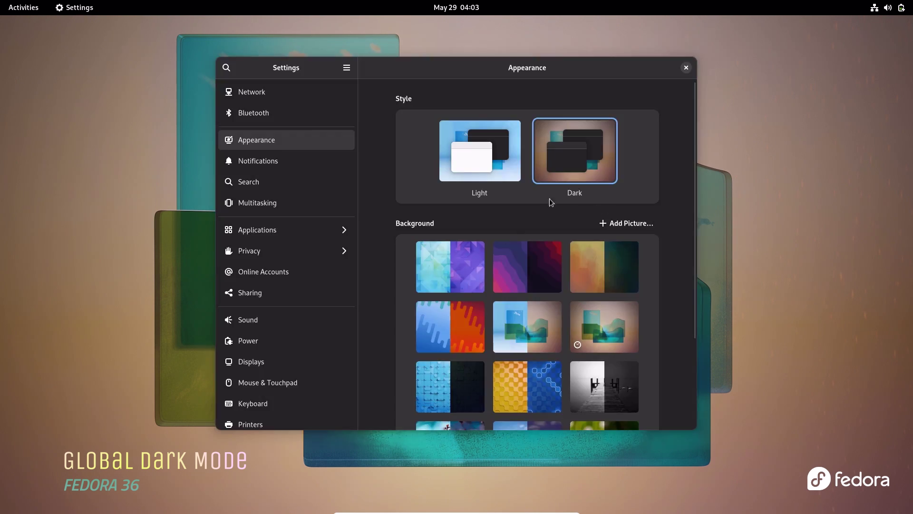
{"action": "left_click", "coordinate": [486, 157]}
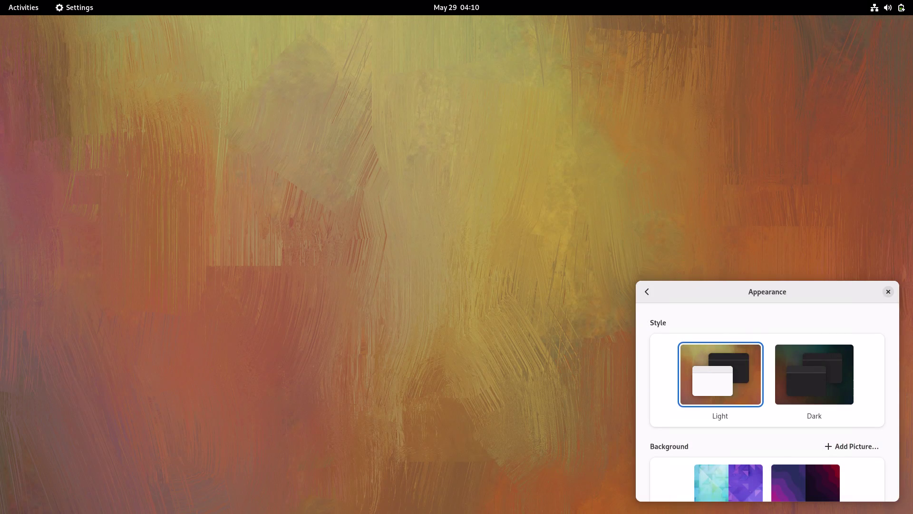
{"action": "left_click", "coordinate": [815, 375]}
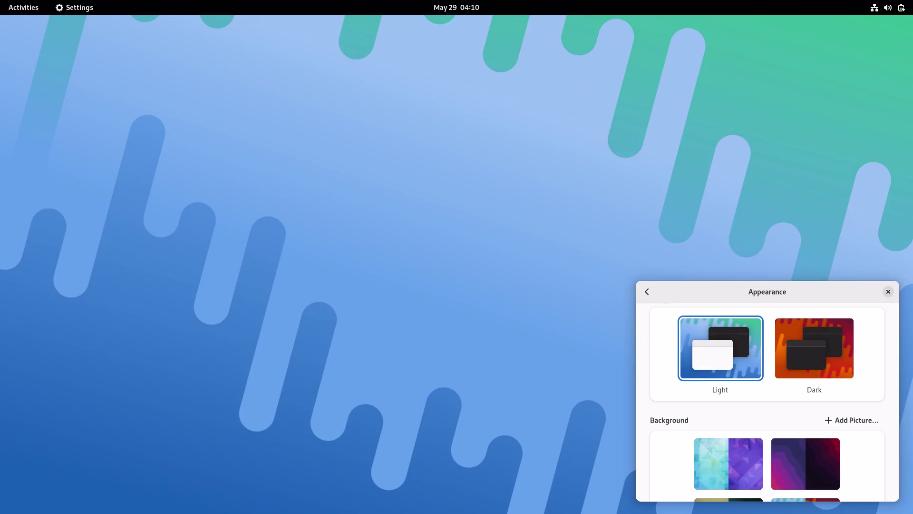
{"action": "left_click", "coordinate": [815, 348]}
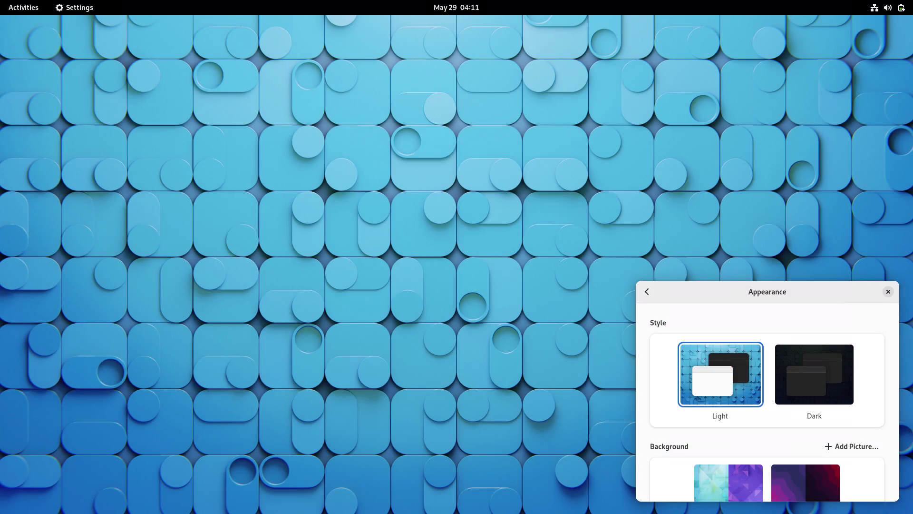
{"action": "left_click", "coordinate": [814, 375]}
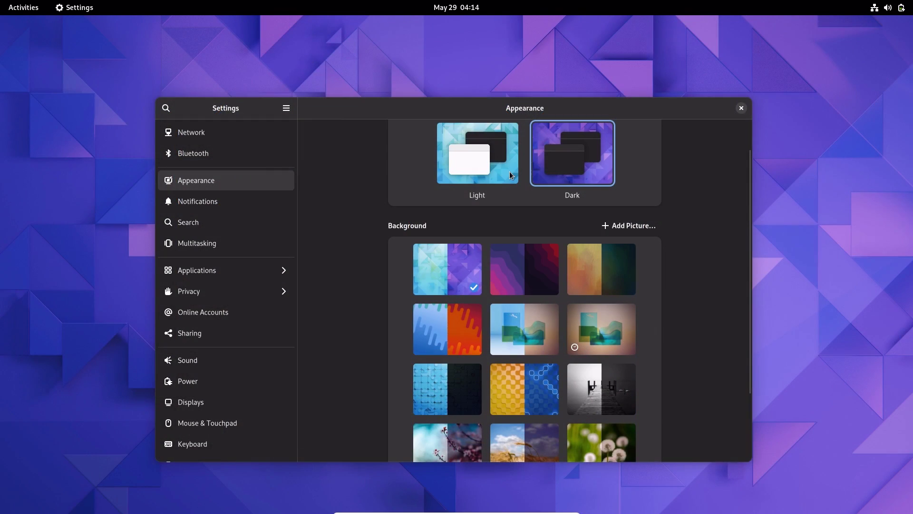
{"action": "left_click", "coordinate": [509, 171]}
{"action": "scroll", "coordinate": [679, 337], "scroll_direction": "up", "scroll_amount": 2}
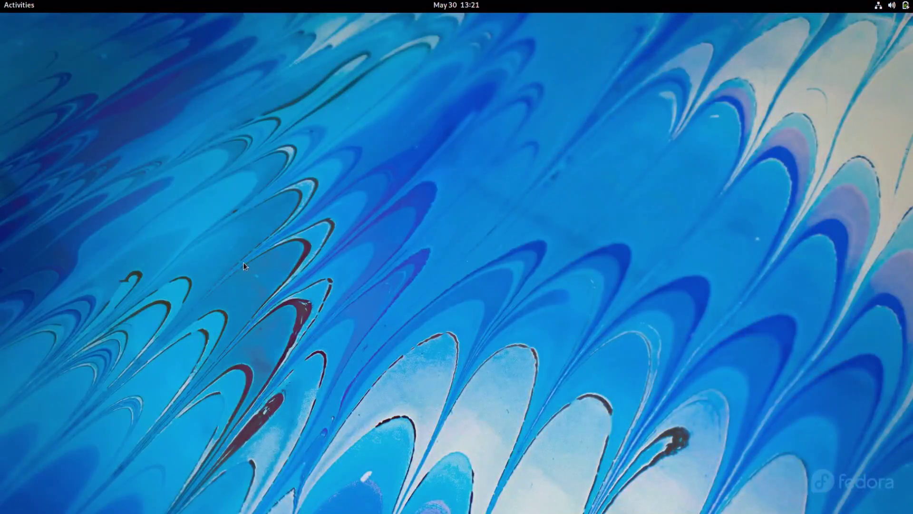
- Launch the Screenshot app from an 'sc' search and move its window to the screen centre
{"action": "key", "text": "super"}
{"action": "type", "text": "sc"}
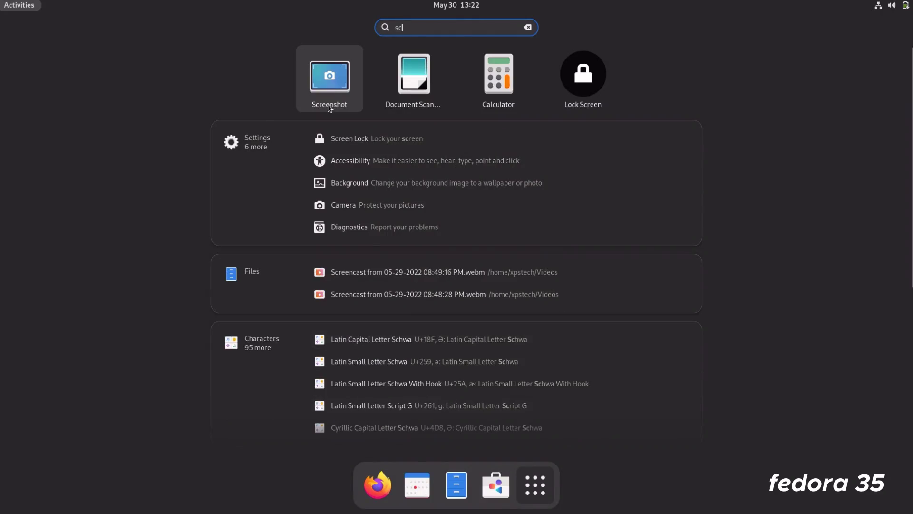
{"action": "left_click", "coordinate": [328, 96]}
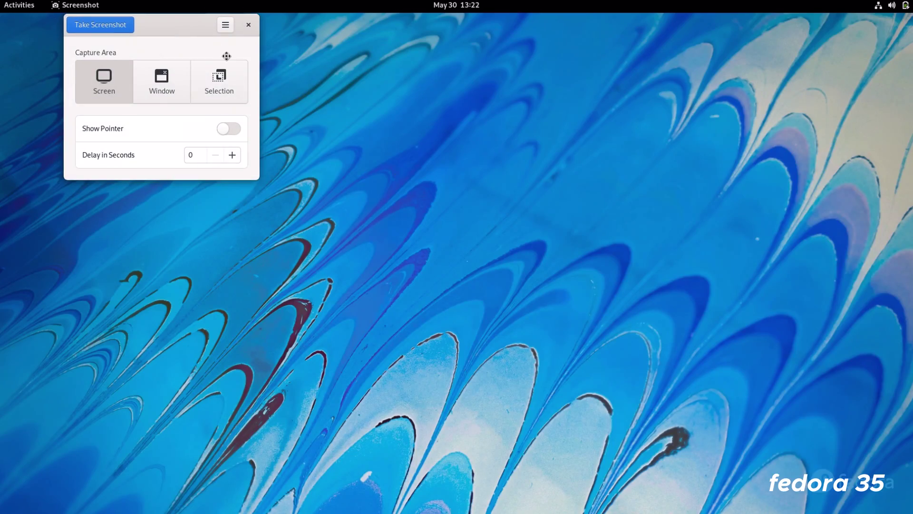
{"action": "left_click_drag", "start_coordinate": [227, 56], "coordinate": [443, 159]}
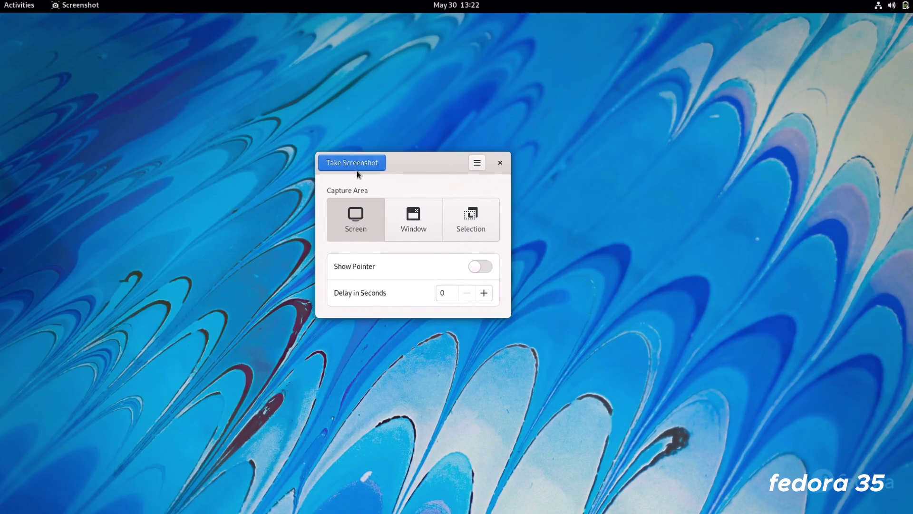
- Switch the screenshot mode to Window, then Selection, and close the Screenshot window
{"action": "left_click", "coordinate": [413, 224]}
{"action": "left_click", "coordinate": [471, 217]}
{"action": "left_click", "coordinate": [500, 163]}
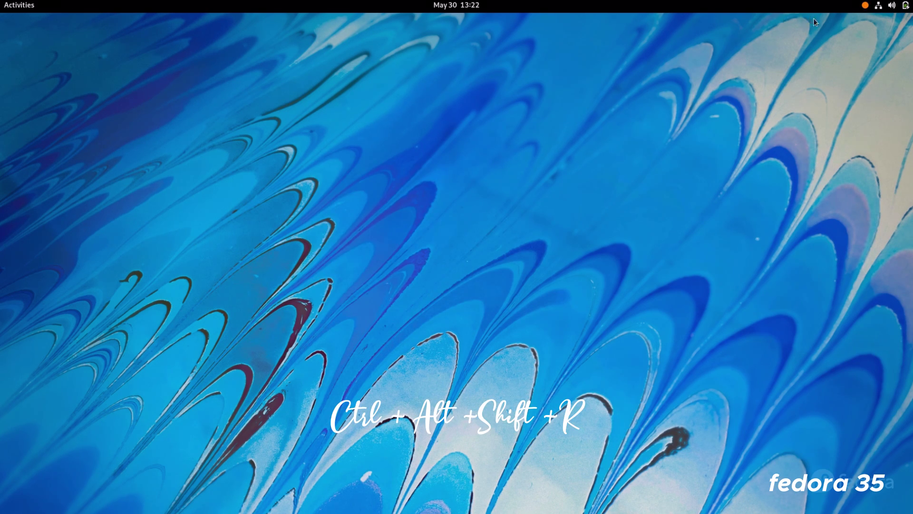
- Show the Activities overview and briefly open the system status menu
{"action": "left_click", "coordinate": [19, 5]}
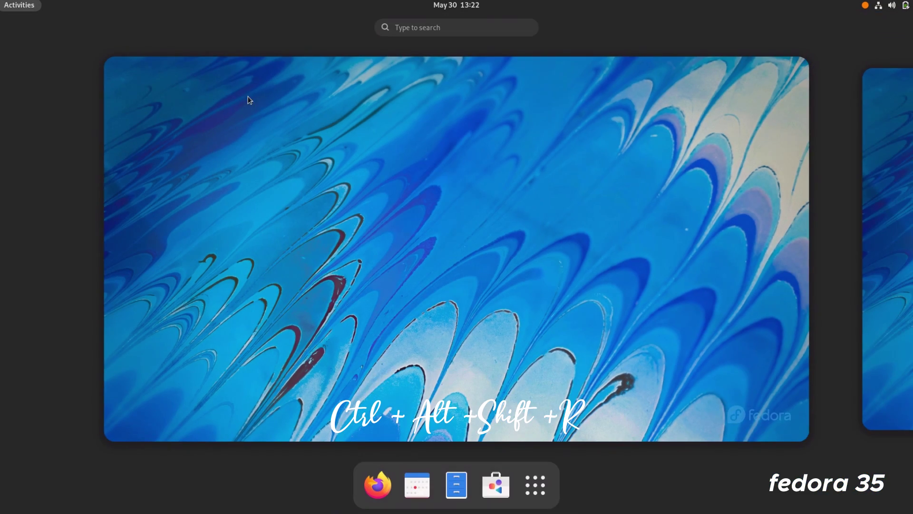
{"action": "left_click", "coordinate": [865, 10]}
{"action": "left_click", "coordinate": [866, 6]}
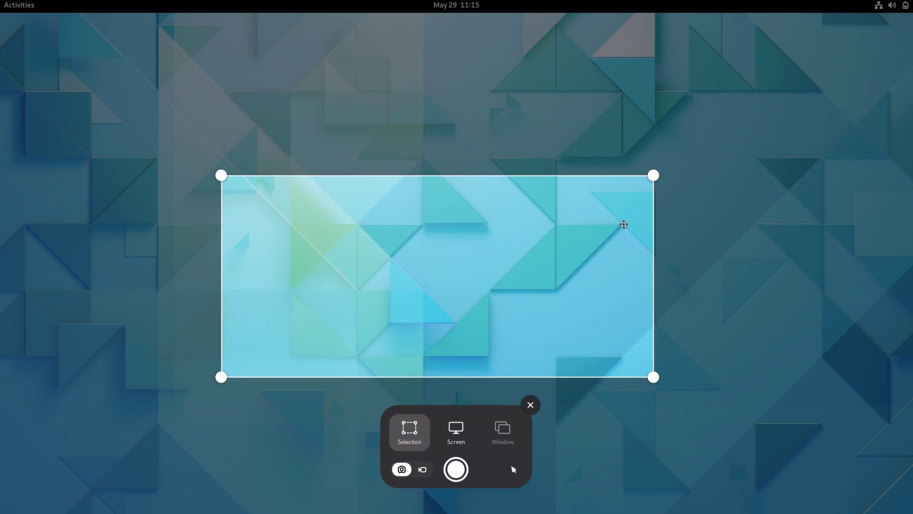
{"action": "left_click", "coordinate": [457, 430]}
{"action": "left_click", "coordinate": [410, 429]}
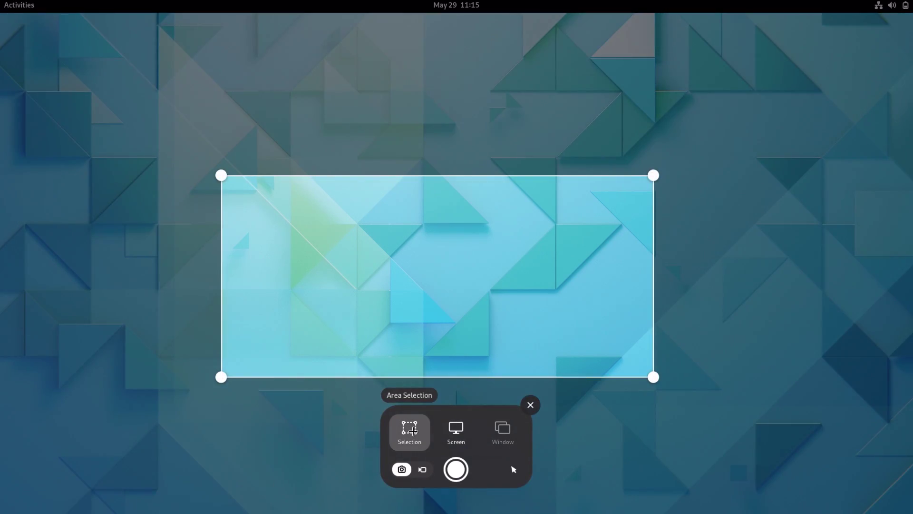
{"action": "left_click", "coordinate": [503, 433]}
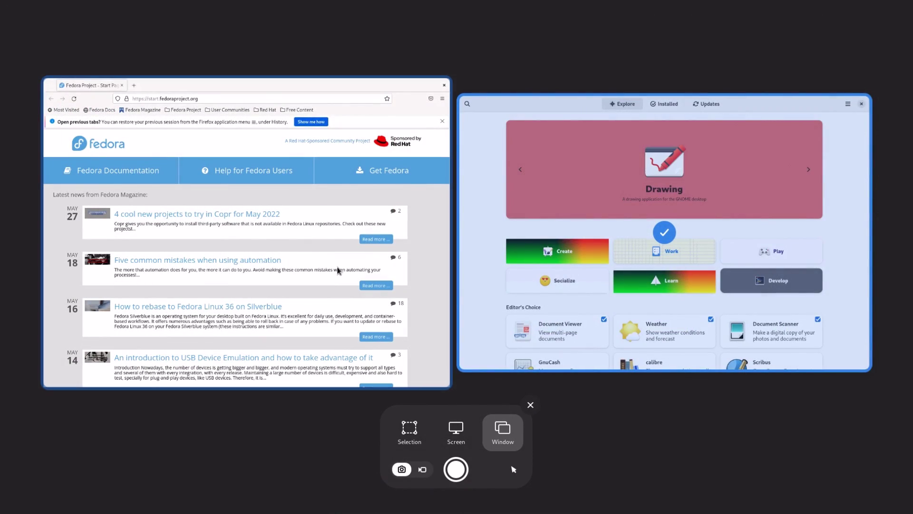
{"action": "left_click", "coordinate": [338, 271]}
{"action": "left_click", "coordinate": [456, 430]}
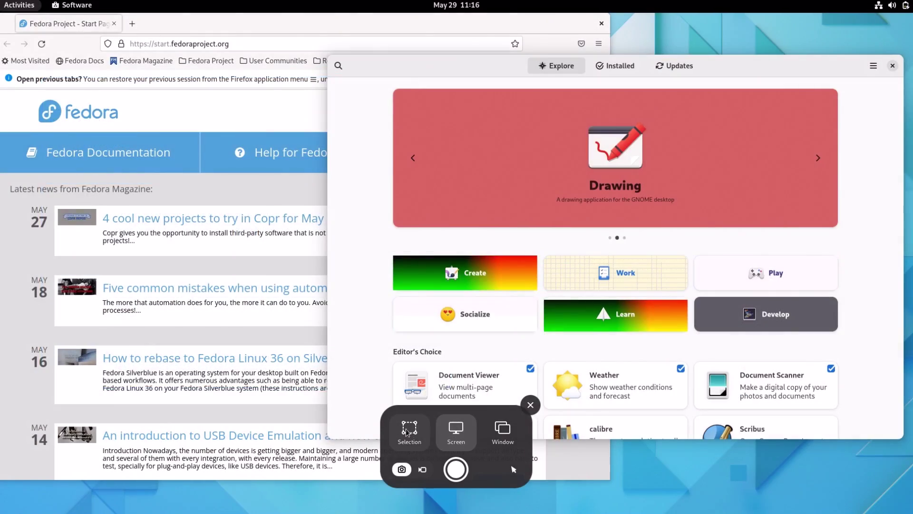
{"action": "left_click", "coordinate": [406, 431]}
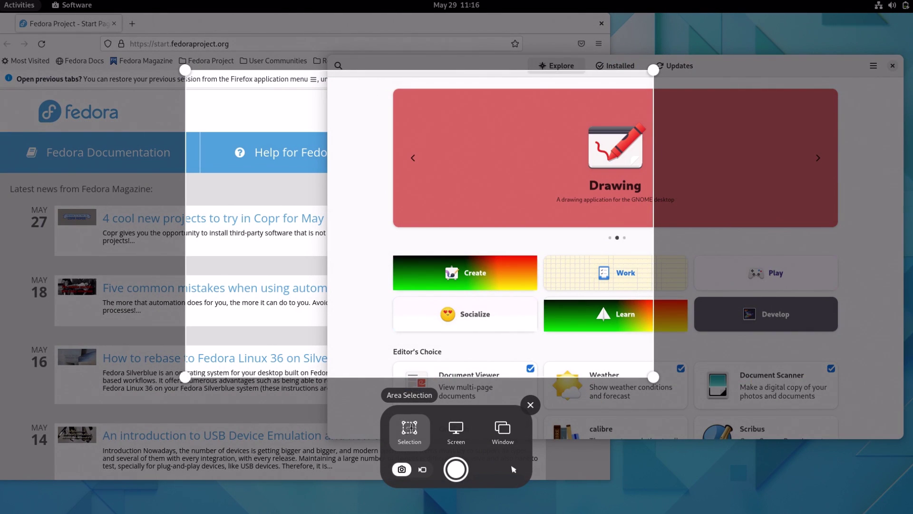
{"action": "left_click", "coordinate": [411, 469]}
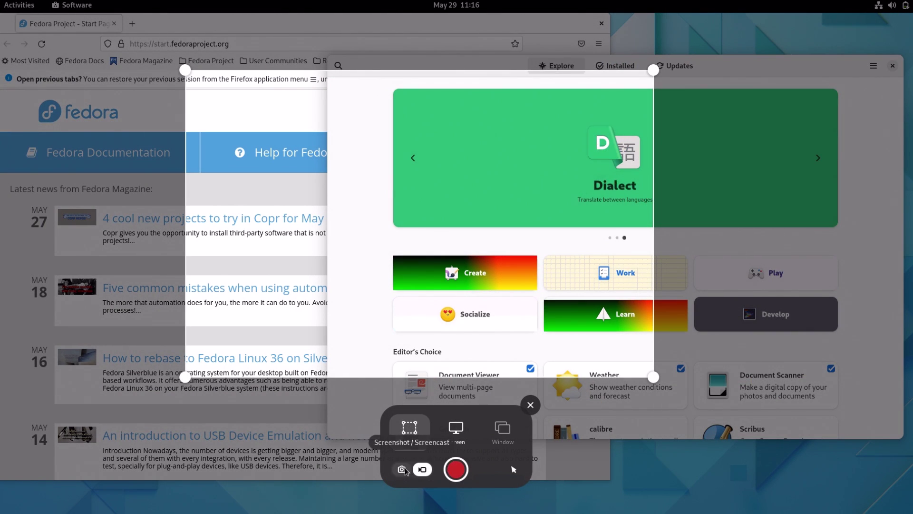
{"action": "left_click", "coordinate": [513, 471]}
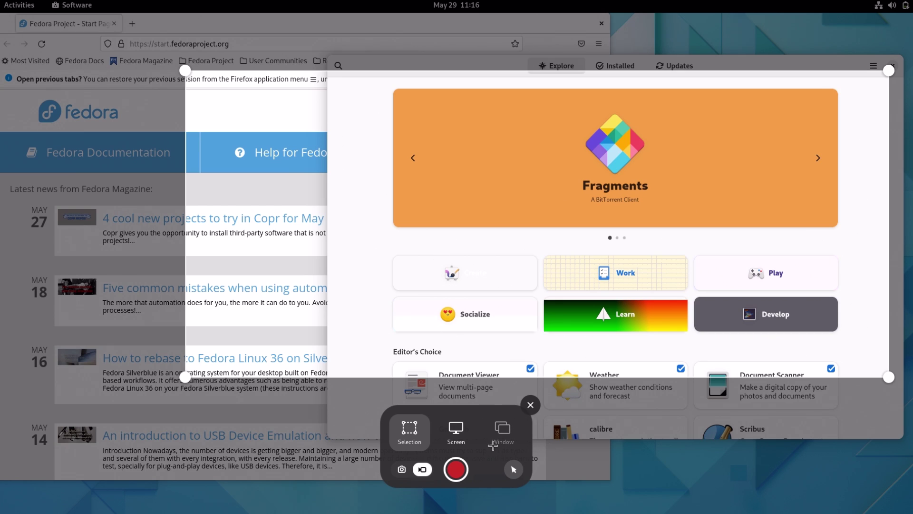
{"action": "left_click", "coordinate": [518, 473]}
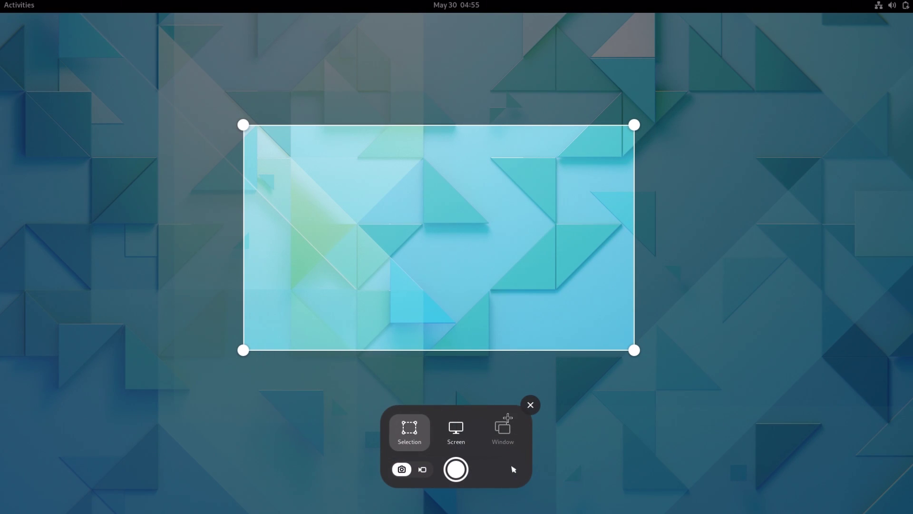
- Take a whole-screen screenshot using the Screen capture mode
{"action": "left_click", "coordinate": [456, 429]}
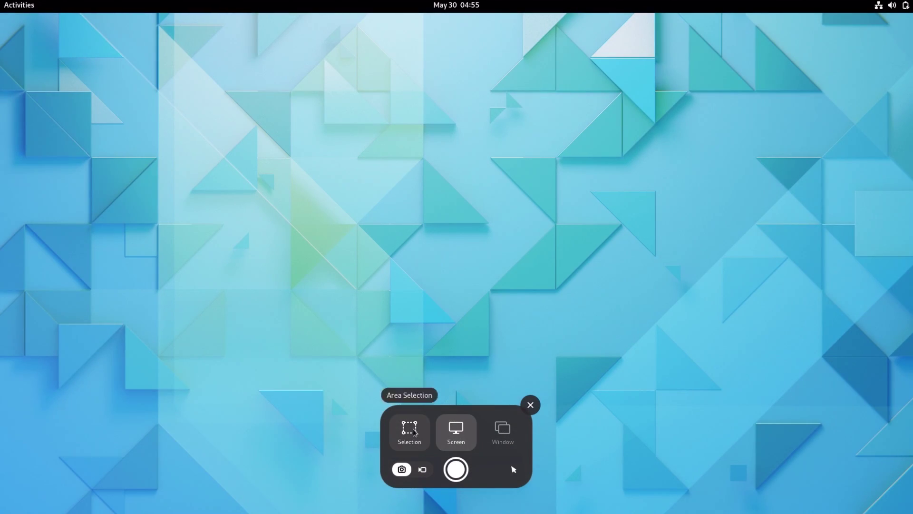
{"action": "left_click", "coordinate": [413, 429]}
{"action": "left_click", "coordinate": [455, 429]}
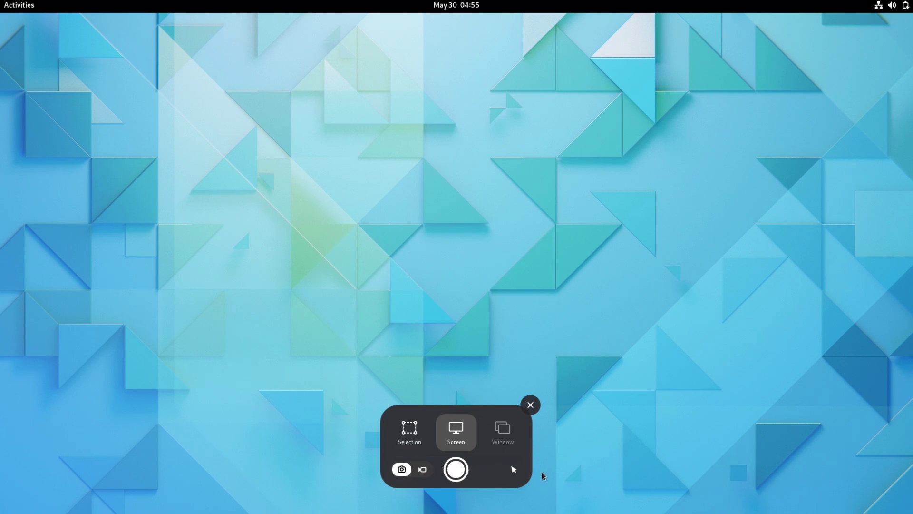
{"action": "left_click", "coordinate": [457, 470]}
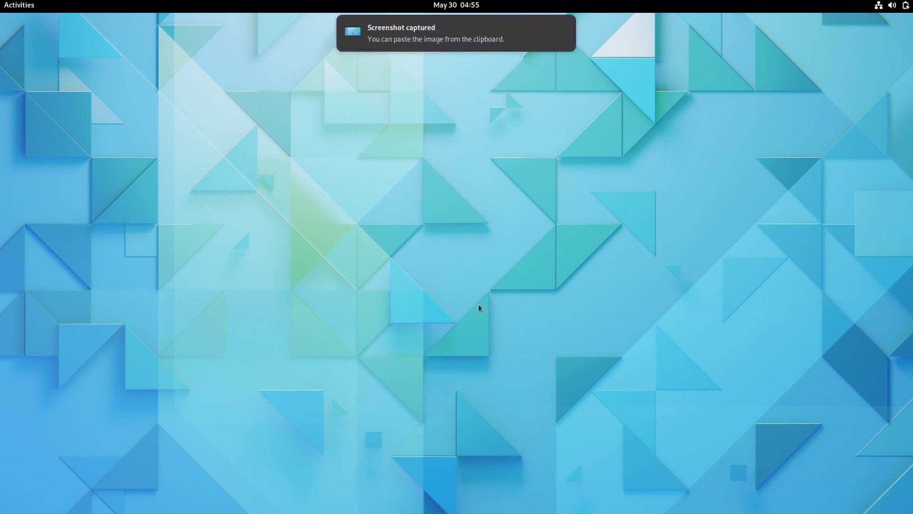
- Show the new screenshot in Files and check its Properties, highlighting the 2.4 MB size
{"action": "mouse_move", "coordinate": [470, 44]}
{"action": "left_click", "coordinate": [440, 66]}
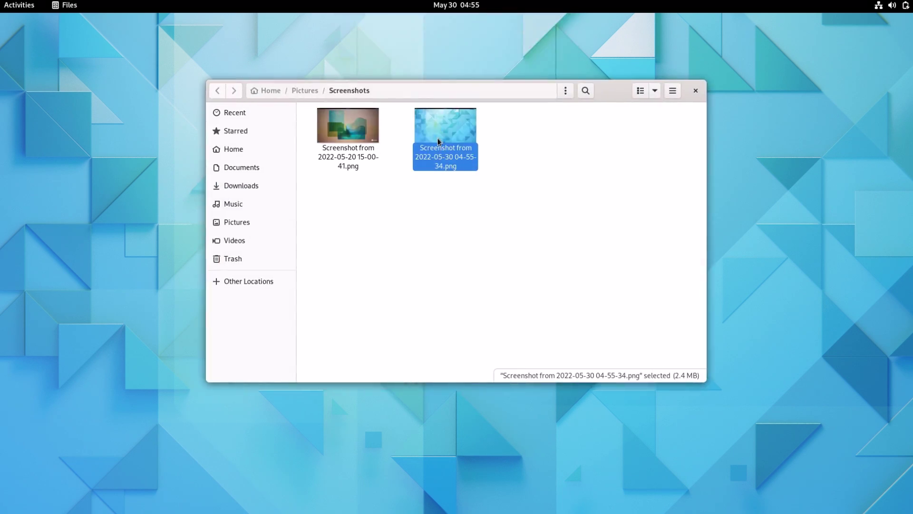
{"action": "right_click", "coordinate": [438, 141]}
{"action": "left_click", "coordinate": [484, 297]}
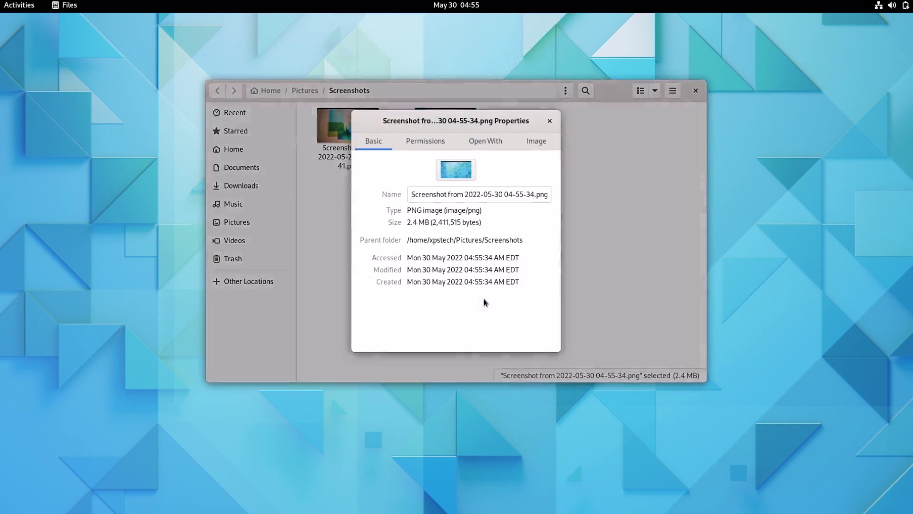
{"action": "left_click_drag", "start_coordinate": [418, 223], "coordinate": [401, 225]}
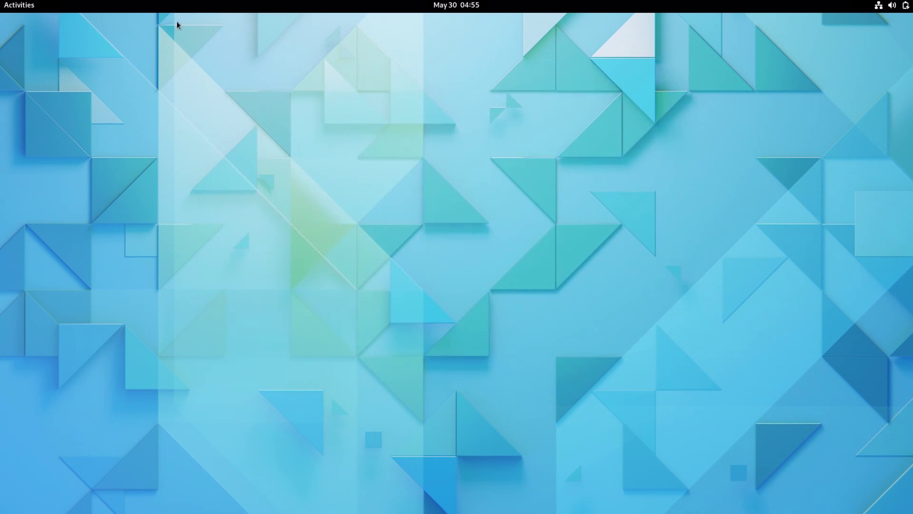
- Start recording a full-screen screencast, then open the Activities overview
{"action": "key", "text": "Print"}
{"action": "left_click", "coordinate": [455, 431]}
{"action": "left_click", "coordinate": [421, 471]}
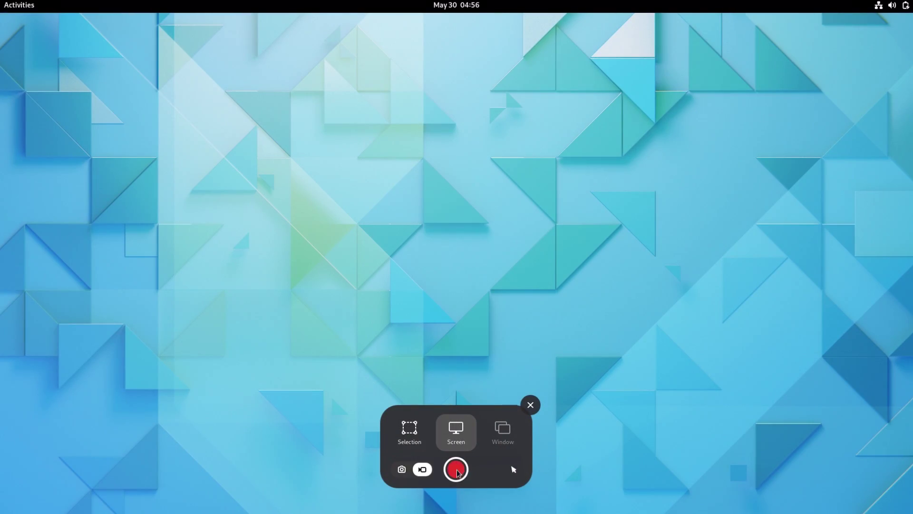
{"action": "left_click", "coordinate": [455, 470]}
{"action": "left_click", "coordinate": [457, 6]}
{"action": "left_click", "coordinate": [40, 20]}
{"action": "key", "text": "super"}
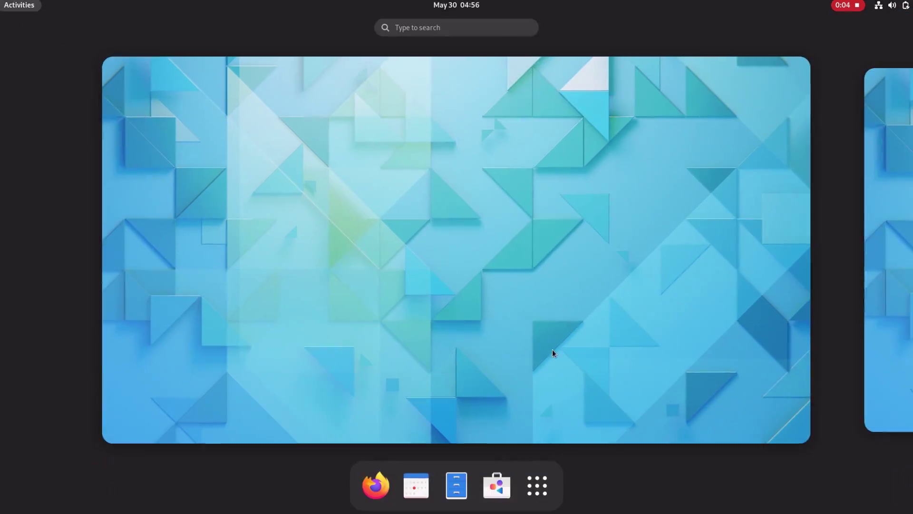
- Open the Properties of the new screencast file in Files
{"action": "left_click", "coordinate": [532, 483]}
{"action": "left_click", "coordinate": [533, 483]}
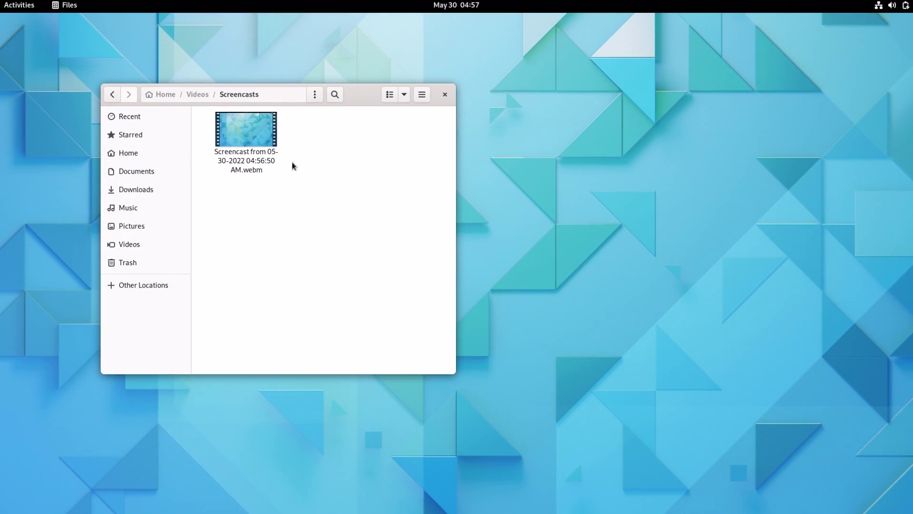
{"action": "left_click", "coordinate": [250, 130]}
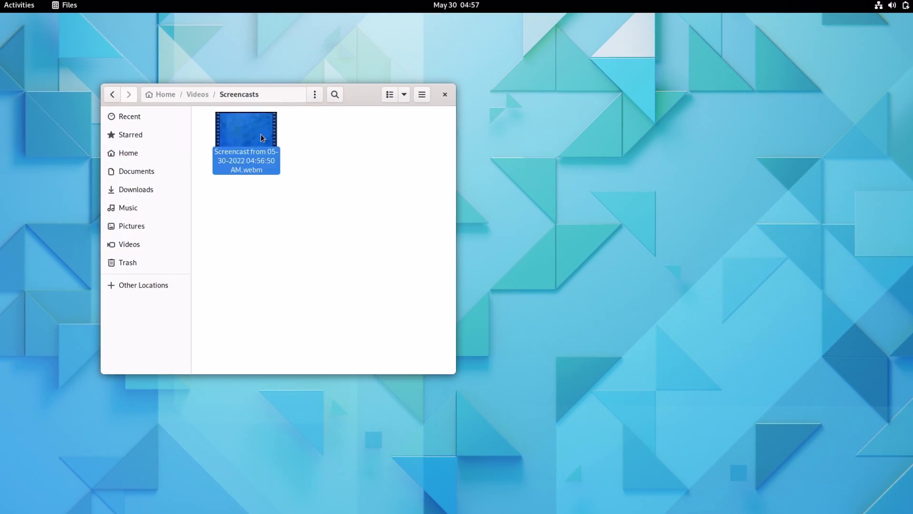
{"action": "right_click", "coordinate": [258, 126]}
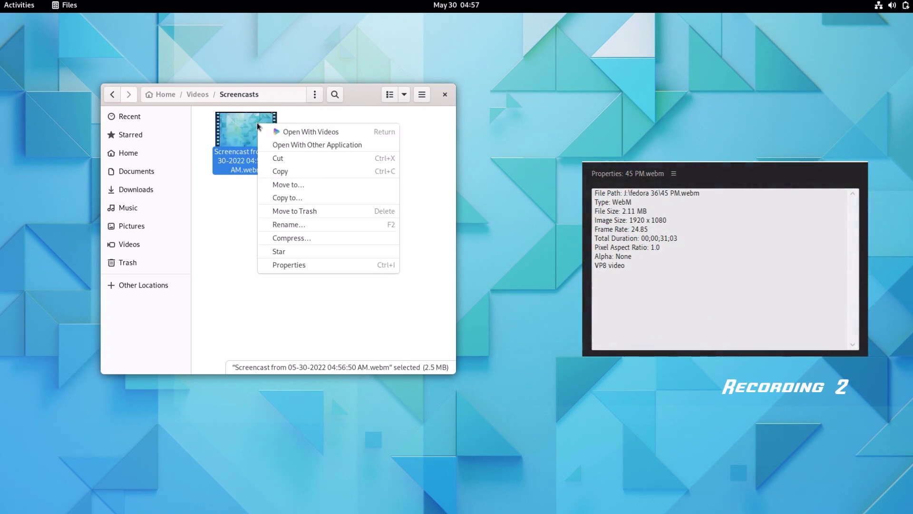
{"action": "left_click", "coordinate": [310, 262]}
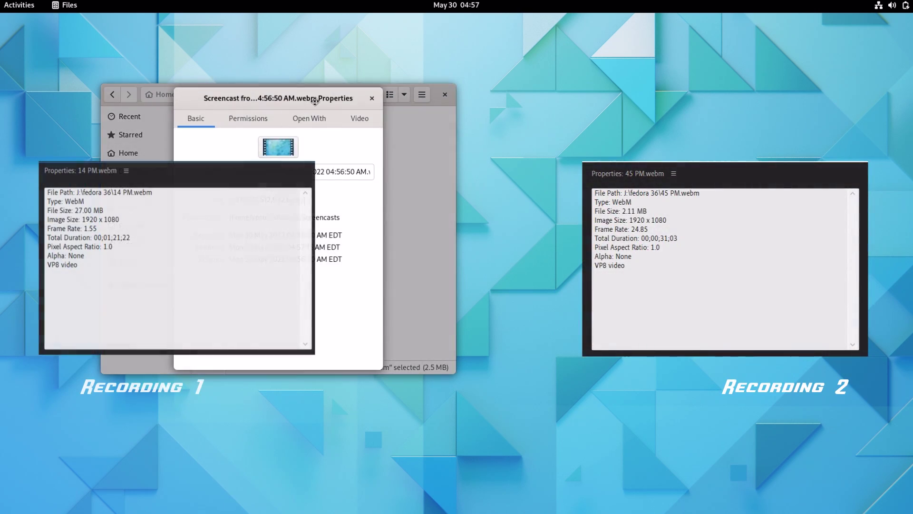
- Review the screencast's Video details: 1920 width, WebM container, 25-second duration
{"action": "left_click_drag", "start_coordinate": [311, 100], "coordinate": [472, 129]}
{"action": "left_click", "coordinate": [403, 145]}
{"action": "left_click", "coordinate": [477, 151]}
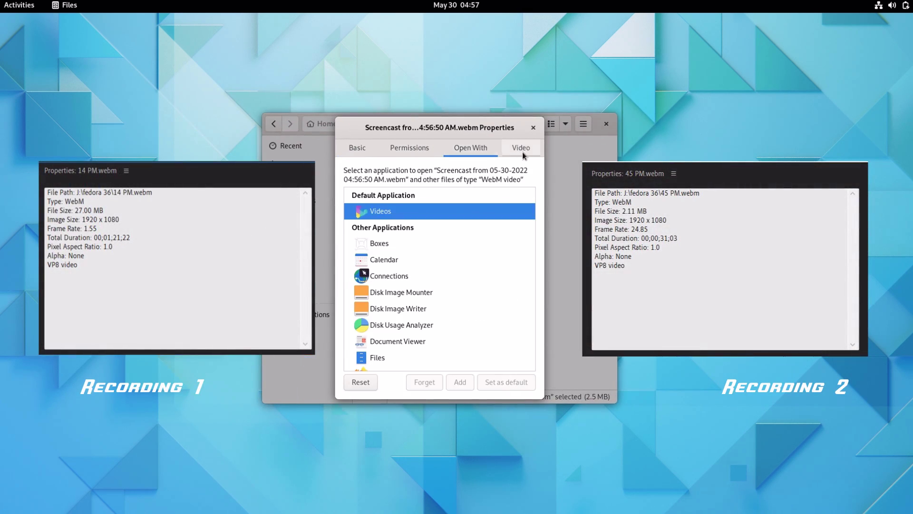
{"action": "left_click", "coordinate": [523, 151]}
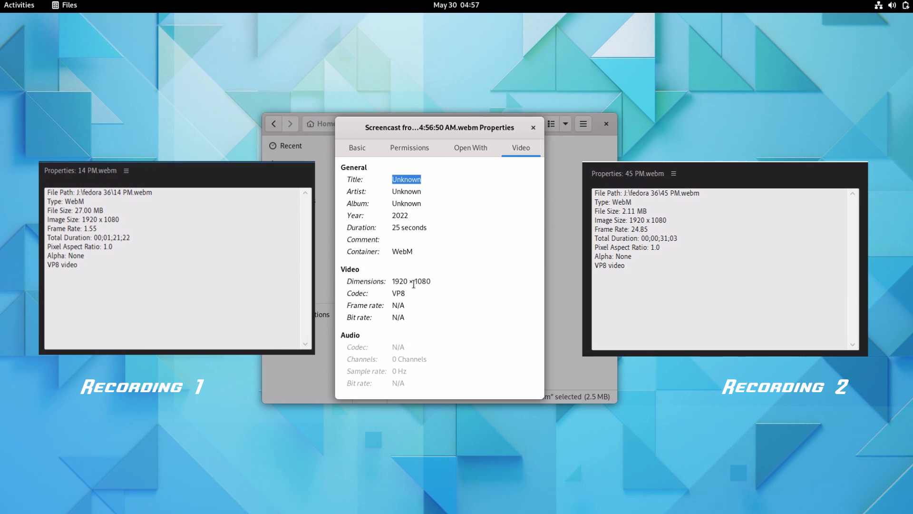
{"action": "double_click", "coordinate": [400, 277]}
{"action": "left_click_drag", "start_coordinate": [403, 251], "coordinate": [365, 253]}
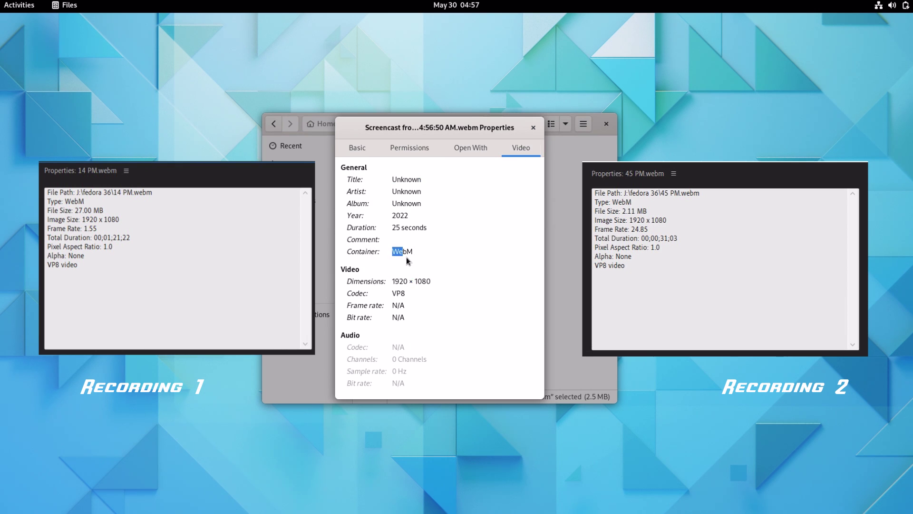
{"action": "left_click_drag", "start_coordinate": [411, 228], "coordinate": [381, 229]}
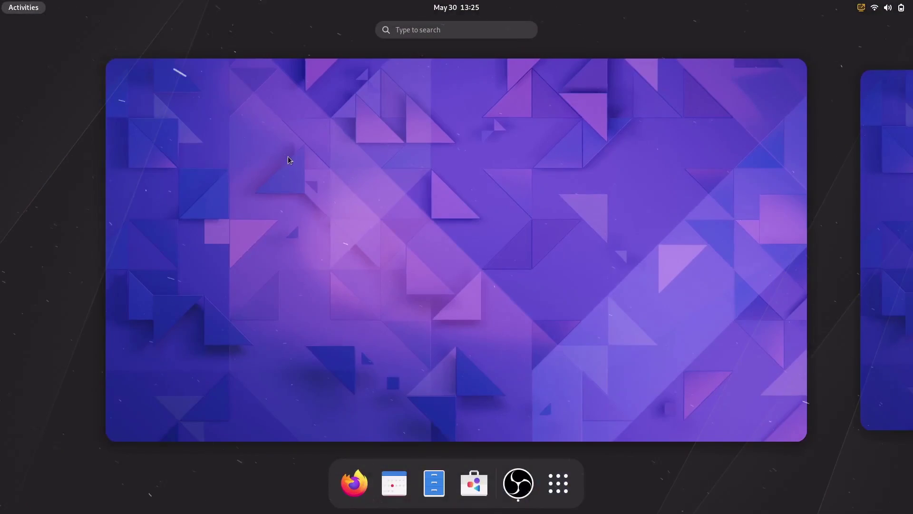
- Run uname -r in Terminal and highlight the 5.17.11-300.fc36.x86_64 kernel version
{"action": "type", "text": "ter"}
{"action": "left_click", "coordinate": [465, 68]}
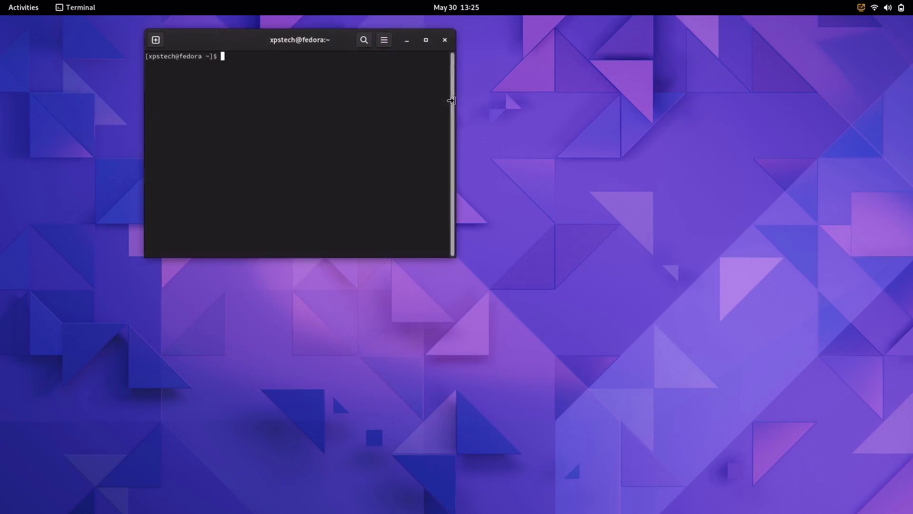
{"action": "type", "text": "uname -r"}
{"action": "key", "text": "Return"}
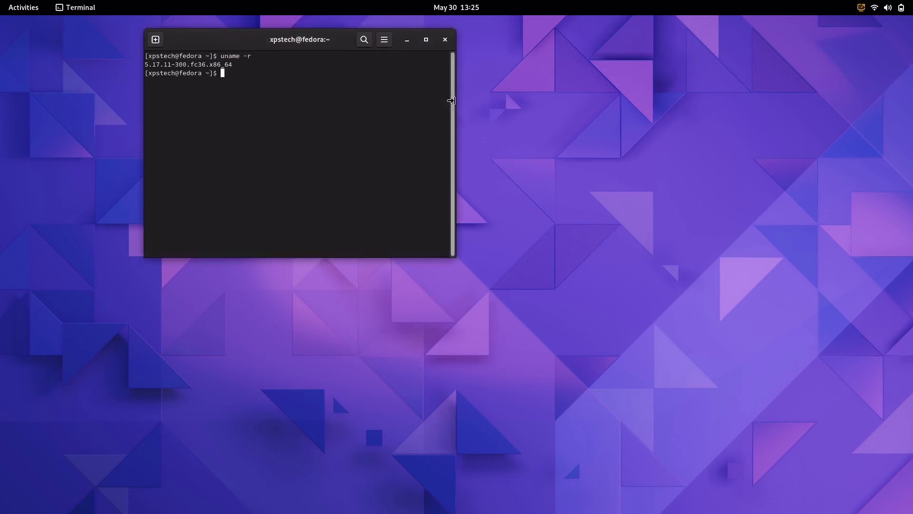
{"action": "left_click_drag", "start_coordinate": [171, 65], "coordinate": [145, 66]}
- Close Terminal and open Settings from the desktop menu to view the About page
{"action": "left_click", "coordinate": [269, 78]}
{"action": "left_click", "coordinate": [445, 40]}
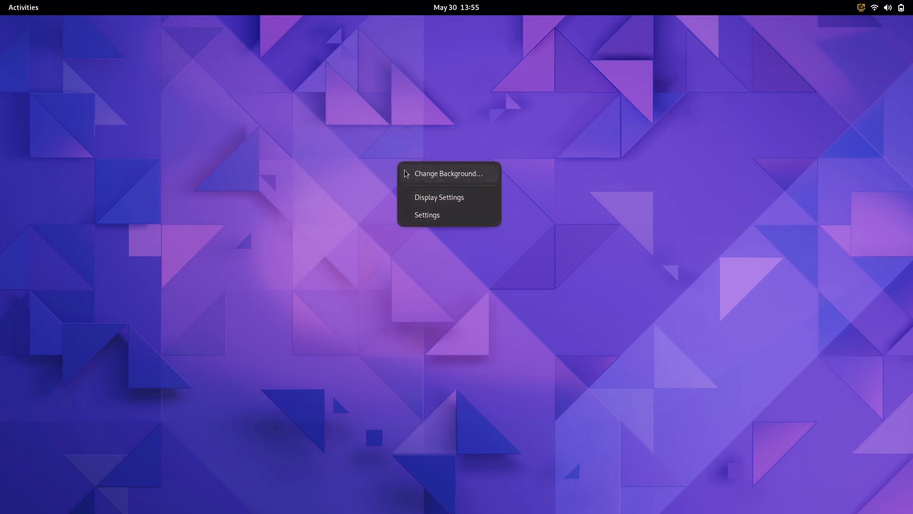
{"action": "left_click", "coordinate": [450, 216]}
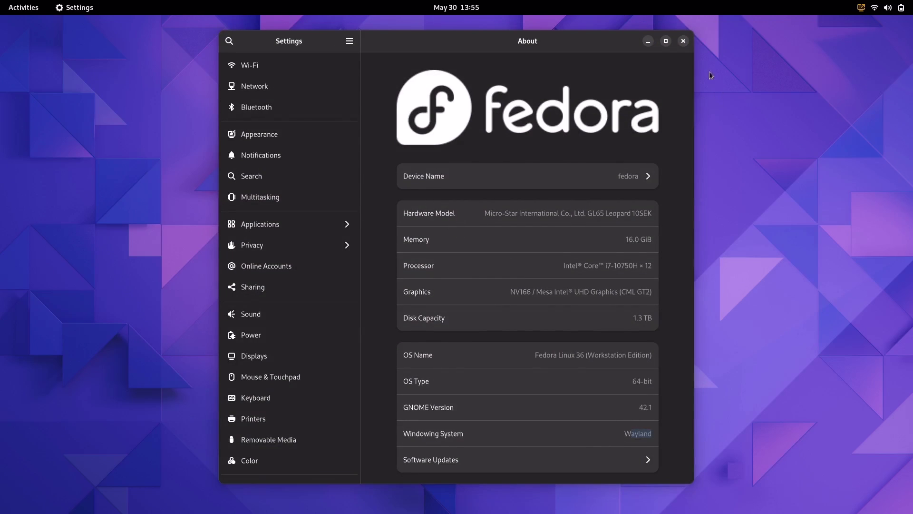
- In GNOME Software, check Updates, then open the installed NVIDIA 470xx driver page (version 470.129.06)
{"action": "left_click", "coordinate": [683, 41]}
{"action": "key", "text": "super"}
{"action": "left_click", "coordinate": [473, 483]}
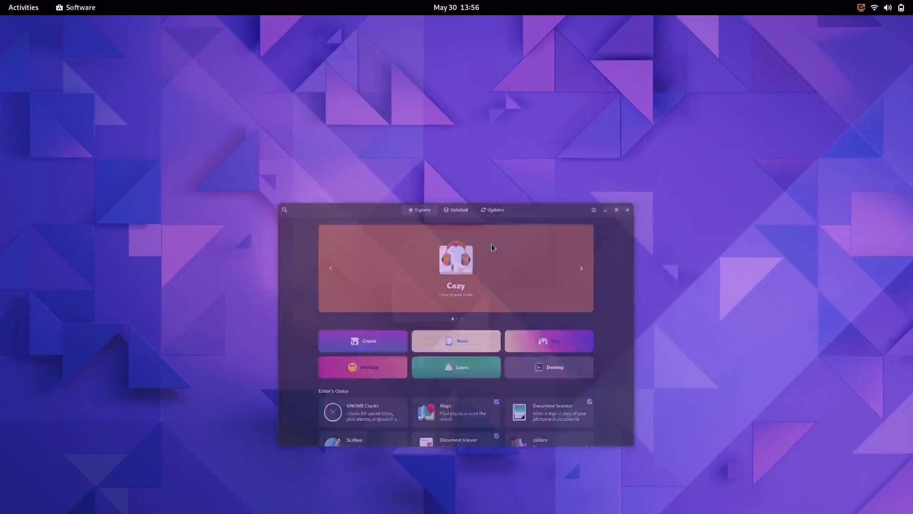
{"action": "left_click", "coordinate": [511, 61]}
{"action": "left_click", "coordinate": [470, 70]}
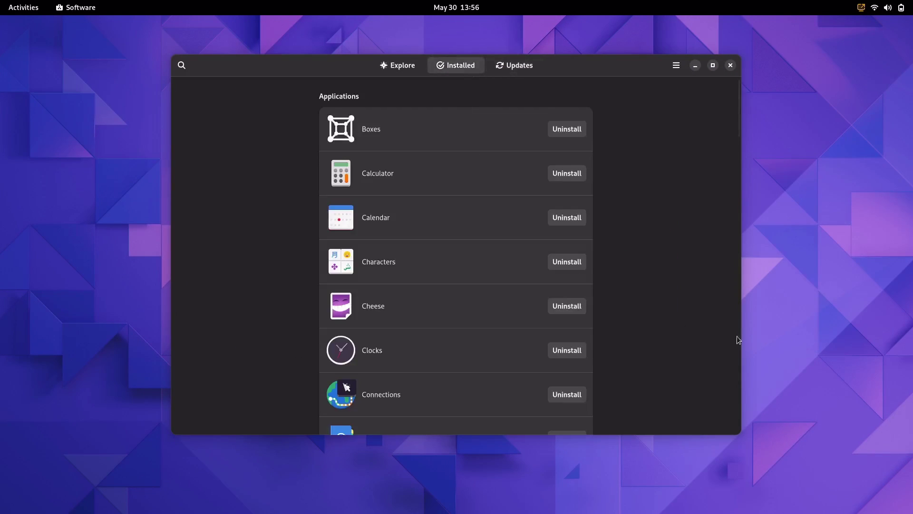
{"action": "left_click_drag", "start_coordinate": [738, 134], "coordinate": [652, 479]}
{"action": "left_click", "coordinate": [506, 403]}
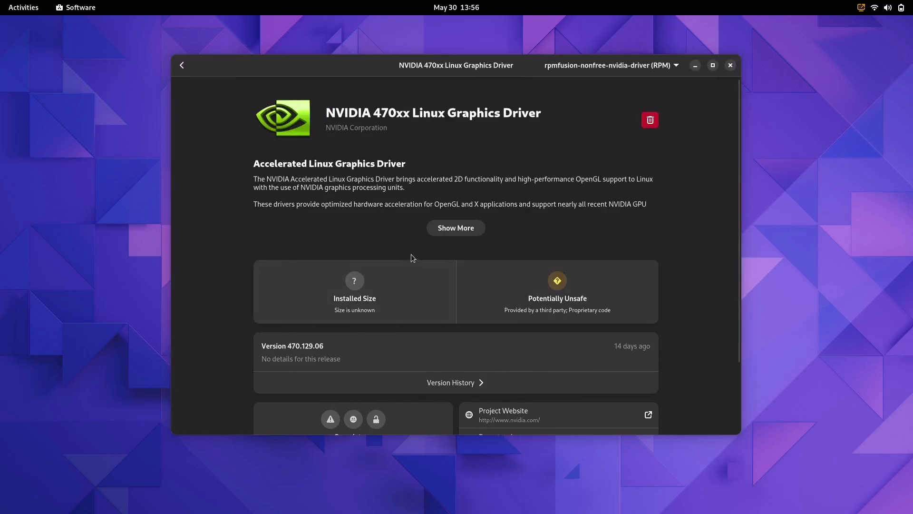
{"action": "scroll", "coordinate": [673, 257], "scroll_direction": "down", "scroll_amount": 3}
{"action": "scroll", "coordinate": [666, 270], "scroll_direction": "up", "scroll_amount": 3}
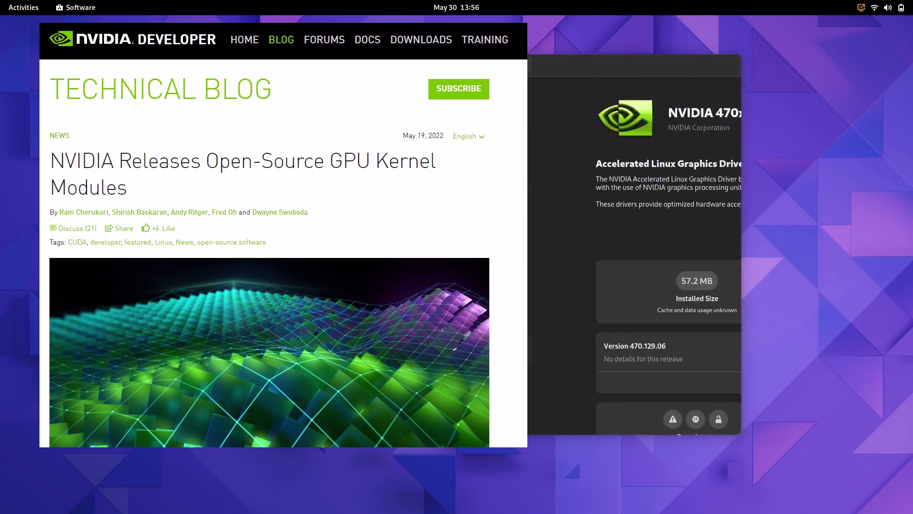
- Go back from the driver page to the Installed list and close GNOME Software
{"action": "key", "text": "alt+Left"}
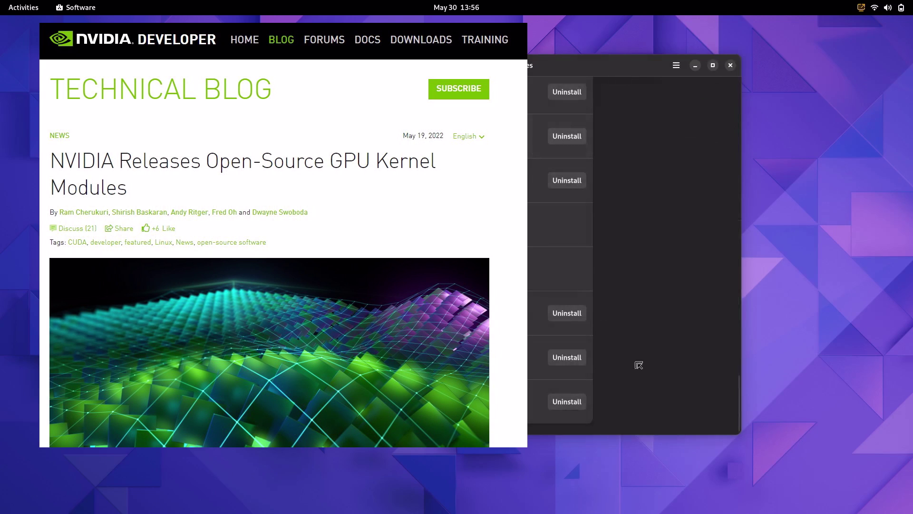
{"action": "left_click", "coordinate": [730, 66]}
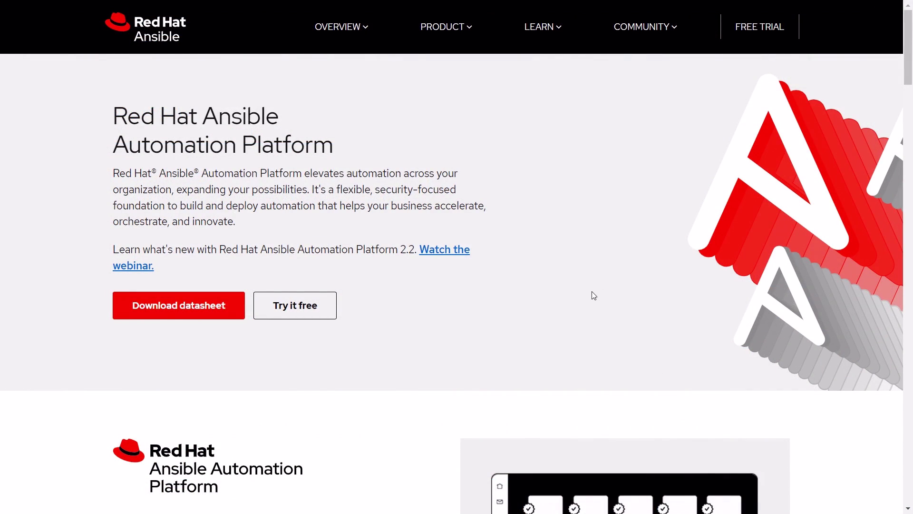
- Scroll the Podman Getting Started page through searching images, running and listing containers
{"action": "scroll", "coordinate": [592, 291], "scroll_direction": "down", "scroll_amount": 8}
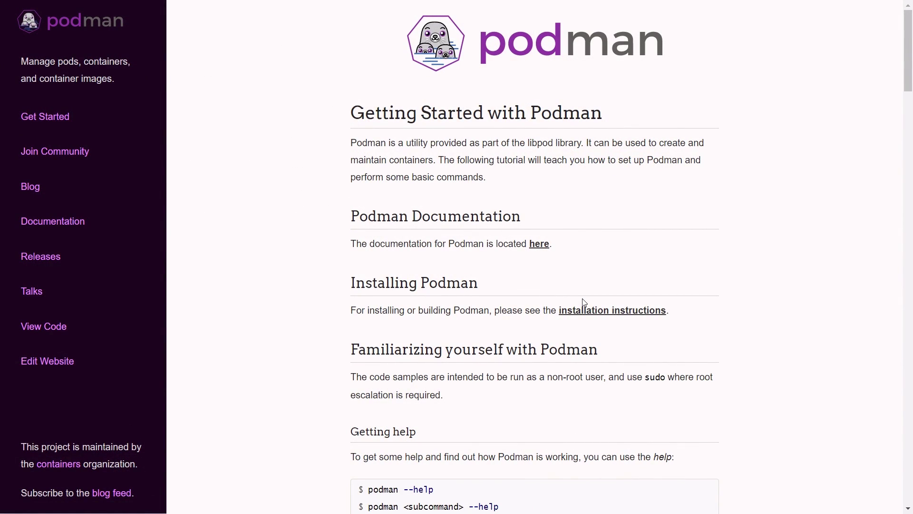
{"action": "scroll", "coordinate": [585, 303], "scroll_direction": "down", "scroll_amount": 10}
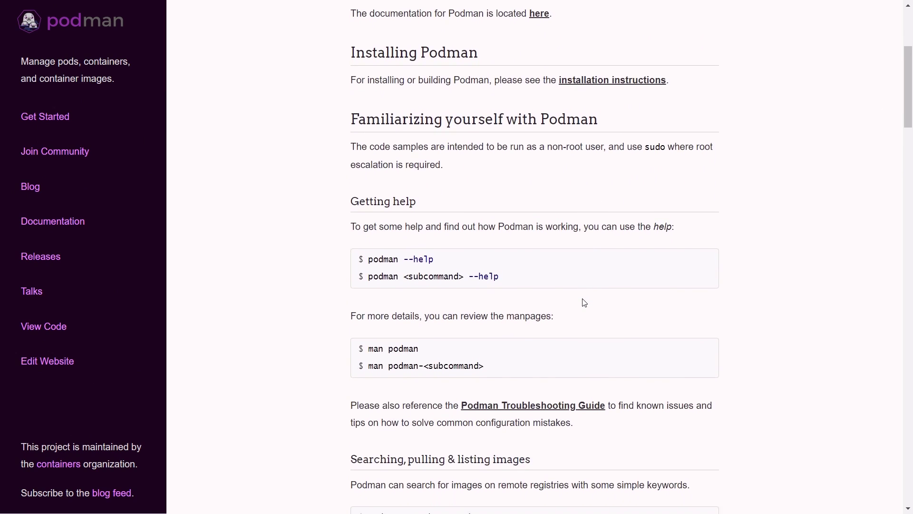
{"action": "scroll", "coordinate": [584, 303], "scroll_direction": "down", "scroll_amount": 3}
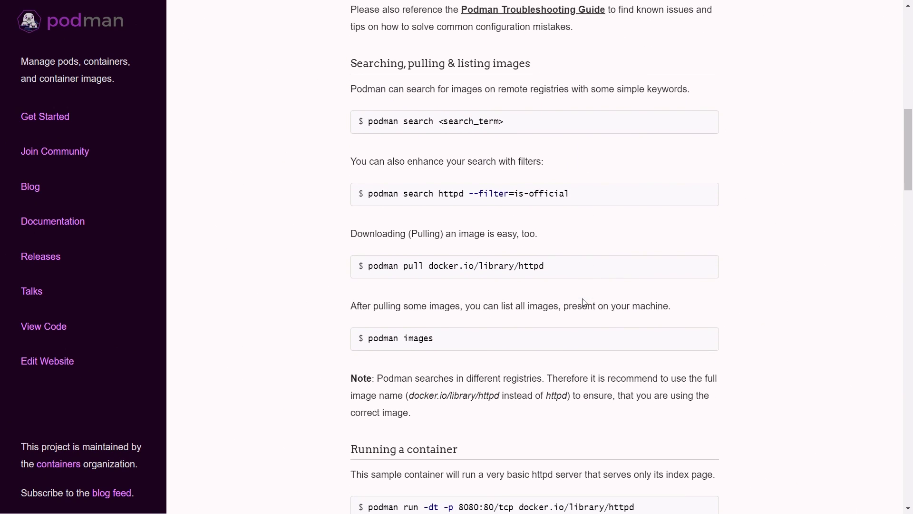
{"action": "scroll", "coordinate": [584, 303], "scroll_direction": "down", "scroll_amount": 13}
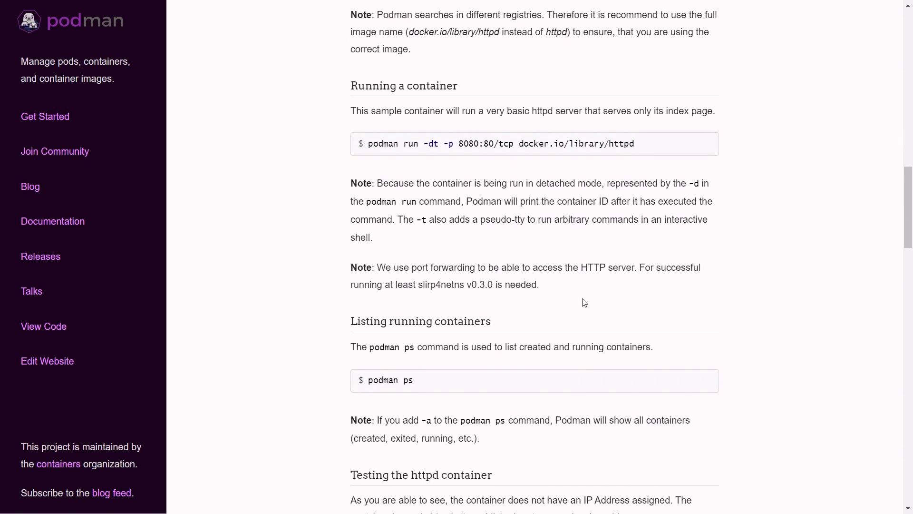
{"action": "scroll", "coordinate": [584, 303], "scroll_direction": "down", "scroll_amount": 7}
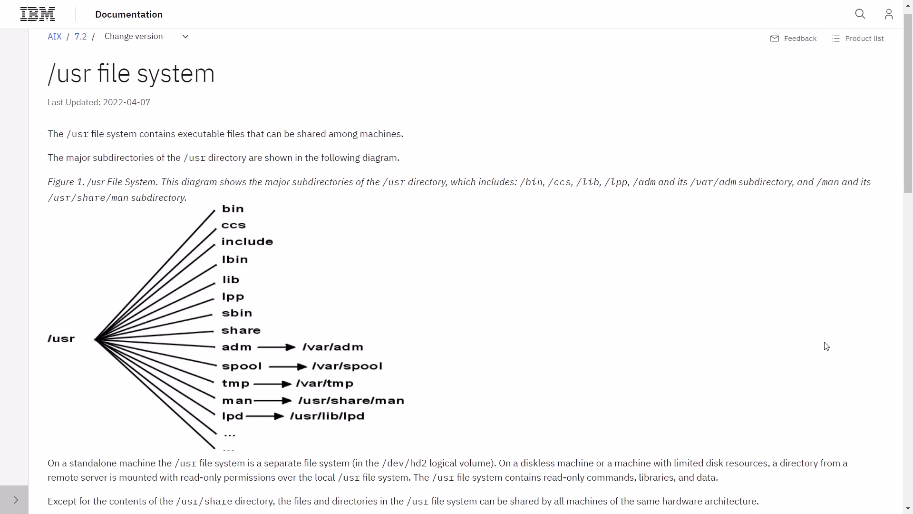
- Scroll the IBM /usr file system page through its directory and symbolic-link tables to the Parent topic link
{"action": "scroll", "coordinate": [827, 345], "scroll_direction": "down", "scroll_amount": 6}
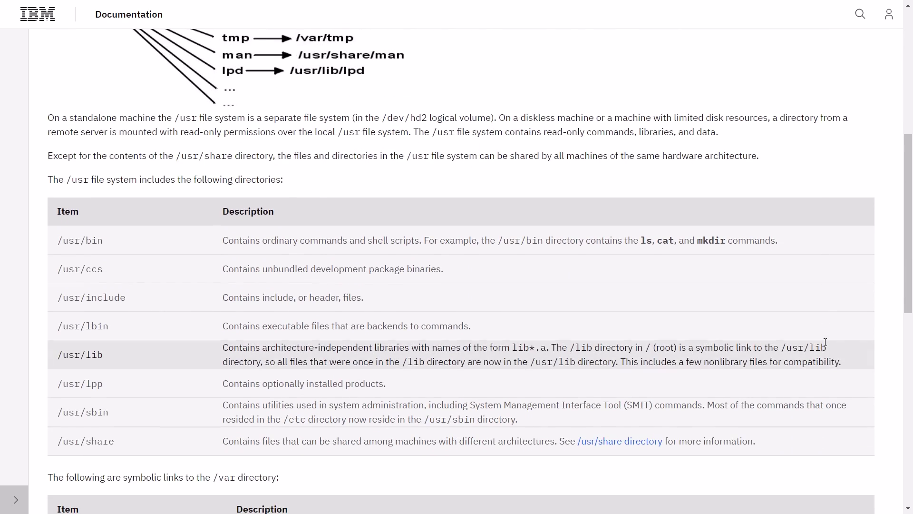
{"action": "scroll", "coordinate": [826, 342], "scroll_direction": "down", "scroll_amount": 1}
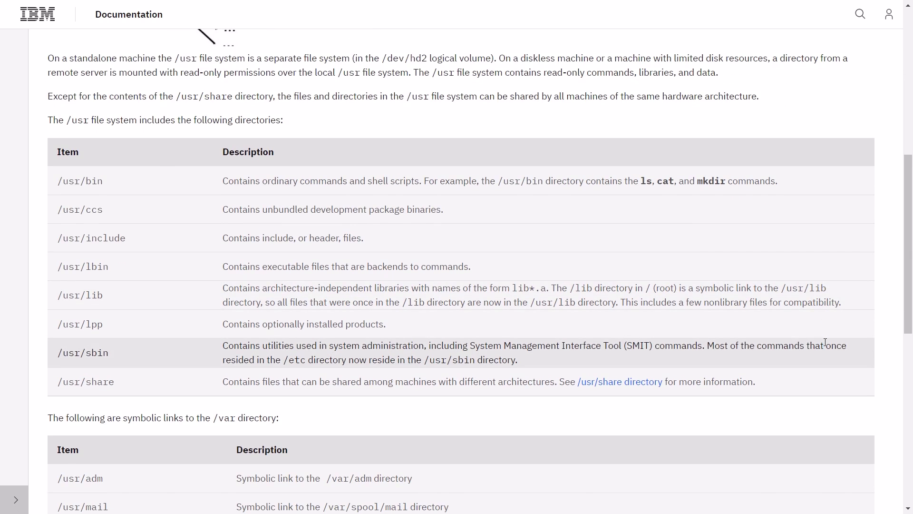
{"action": "scroll", "coordinate": [826, 342], "scroll_direction": "down", "scroll_amount": 6}
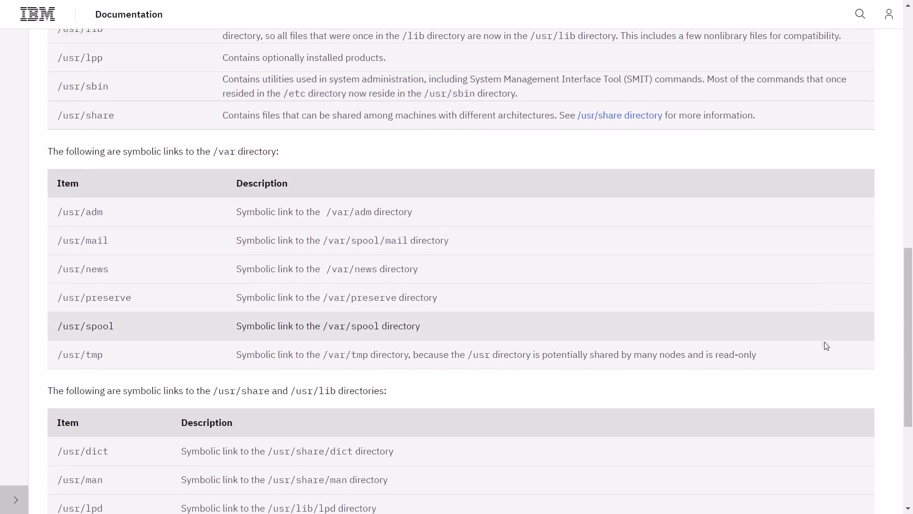
{"action": "scroll", "coordinate": [896, 323], "scroll_direction": "down", "scroll_amount": 3}
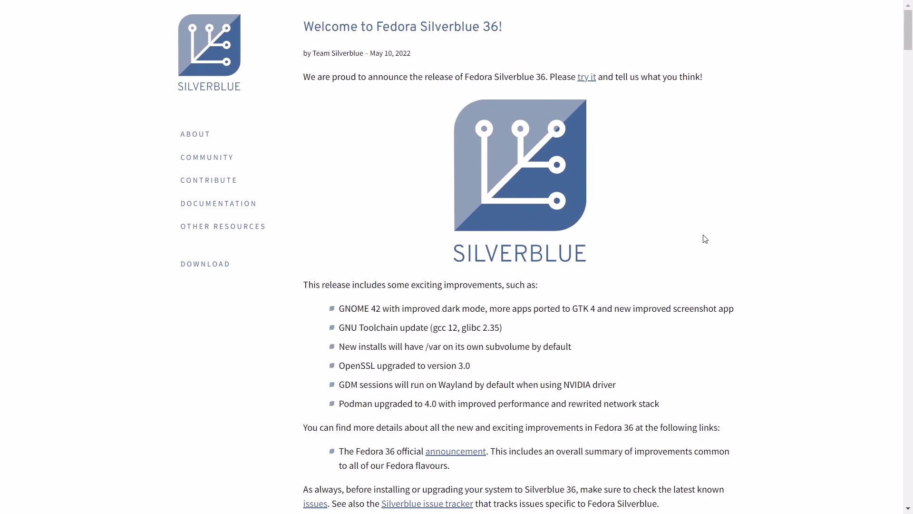
- Scroll through the Silverblue release posts and documentation pages
{"action": "scroll", "coordinate": [706, 239], "scroll_direction": "down", "scroll_amount": 10}
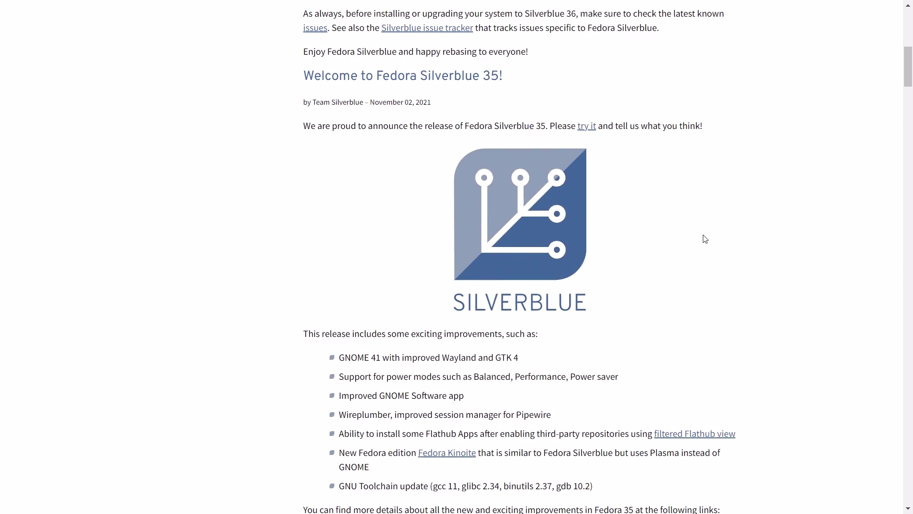
{"action": "scroll", "coordinate": [706, 239], "scroll_direction": "down", "scroll_amount": 11}
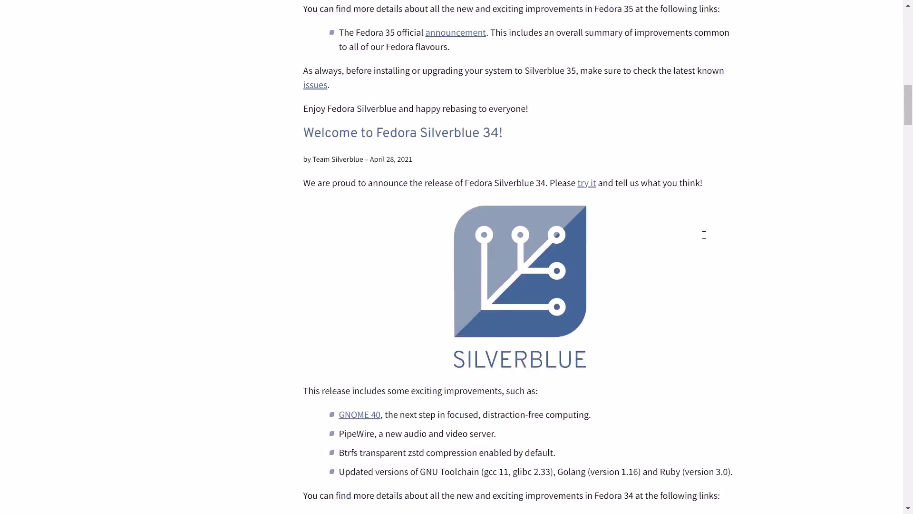
{"action": "scroll", "coordinate": [704, 235], "scroll_direction": "up", "scroll_amount": 5}
{"action": "scroll", "coordinate": [704, 236], "scroll_direction": "up", "scroll_amount": 15}
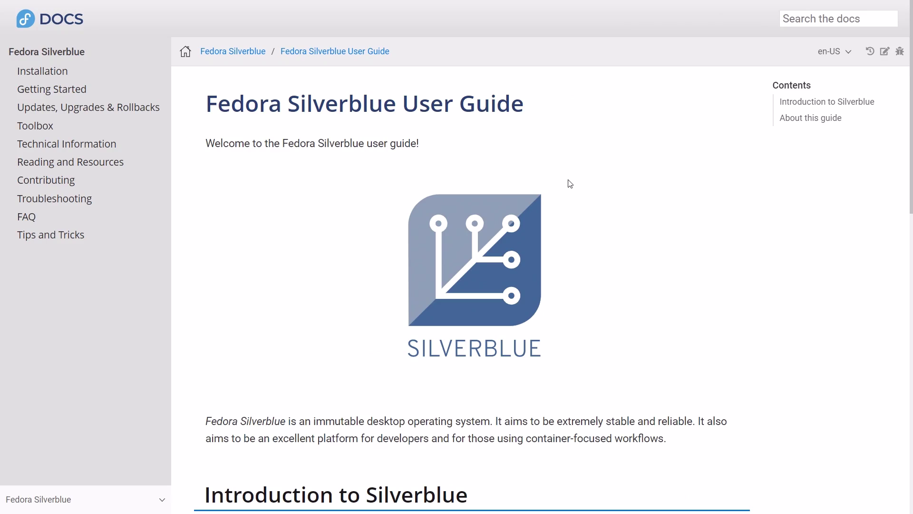
{"action": "scroll", "coordinate": [570, 184], "scroll_direction": "down", "scroll_amount": 7}
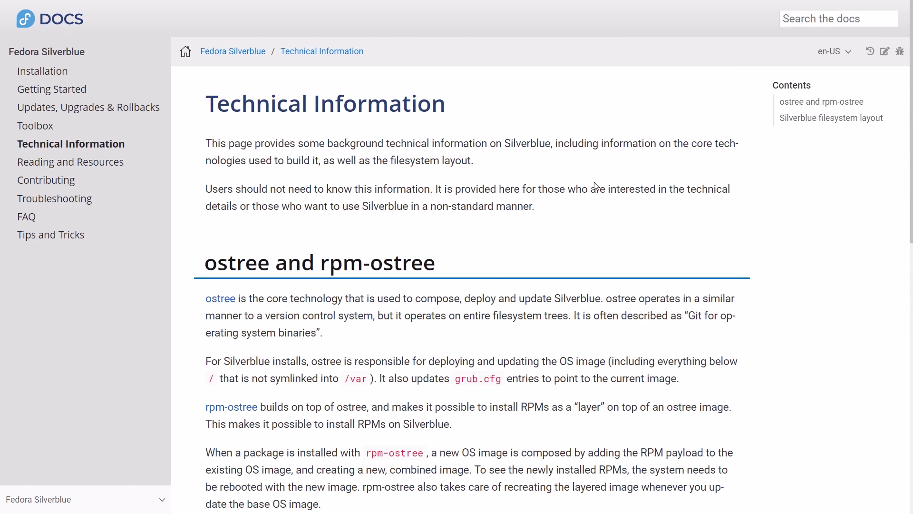
{"action": "scroll", "coordinate": [479, 221], "scroll_direction": "down", "scroll_amount": 1}
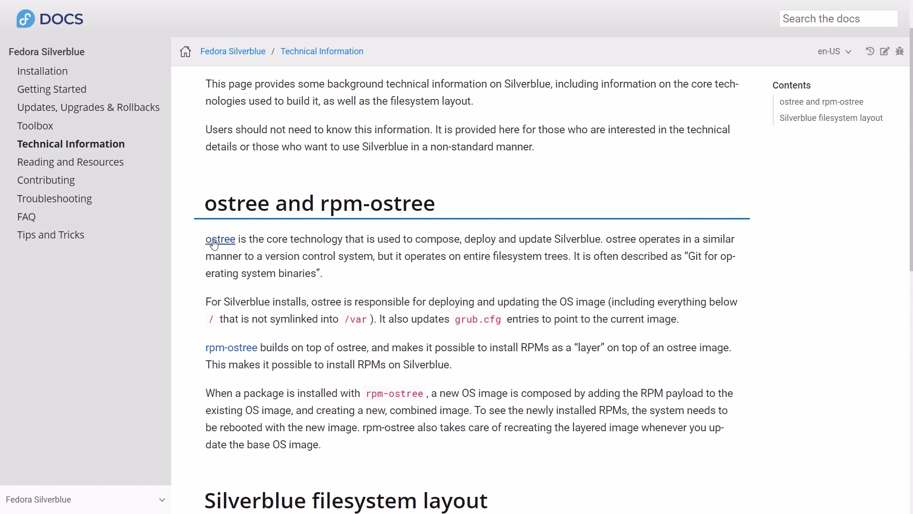
- Highlight the ostree core technology description, then scroll to the Silverblue filesystem layout section
{"action": "left_click_drag", "start_coordinate": [304, 239], "coordinate": [428, 240]}
{"action": "left_click_drag", "start_coordinate": [266, 239], "coordinate": [654, 254]}
{"action": "left_click", "coordinate": [650, 236]}
{"action": "left_click", "coordinate": [655, 269]}
{"action": "scroll", "coordinate": [661, 256], "scroll_direction": "down", "scroll_amount": 7}
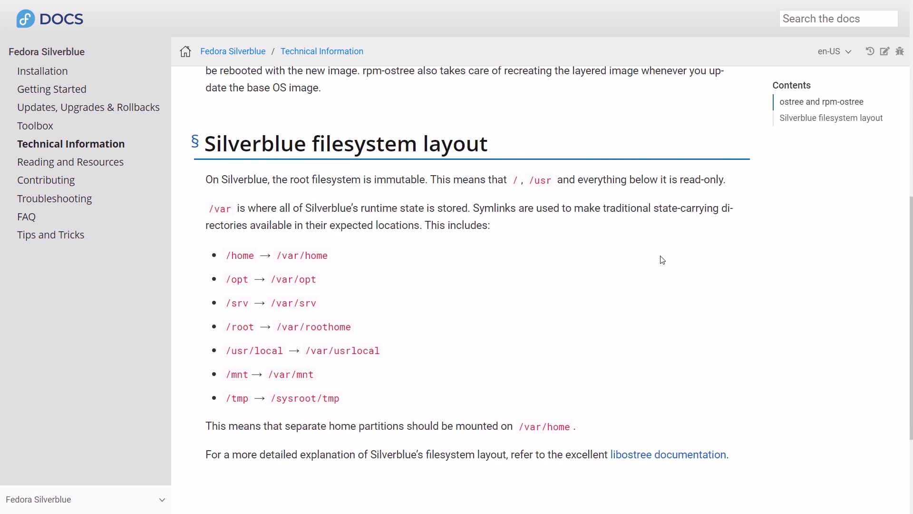